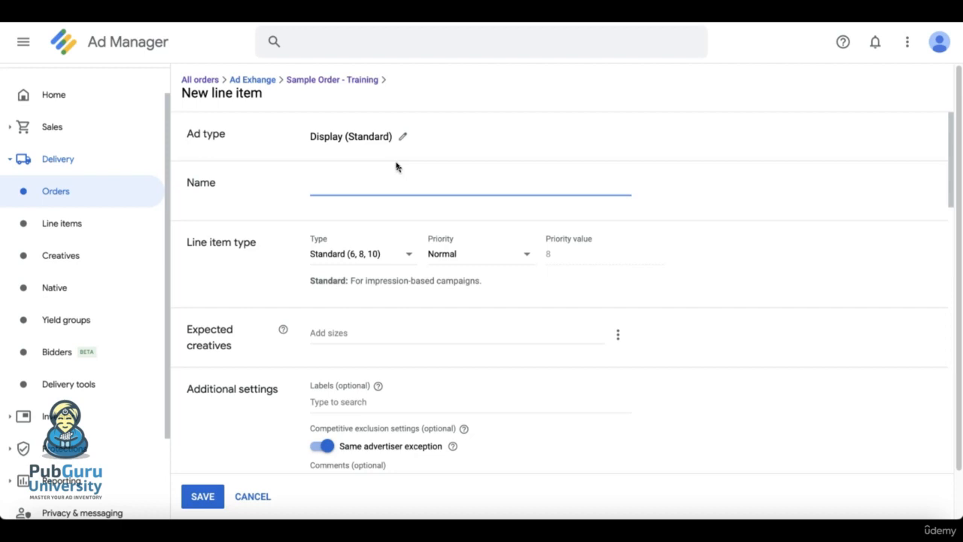
Name the new line item "line item 1_ad4_midcontent_desktop" and set its type to Price priority (12).
type("line item 1_ad4_midcontent_desktop")
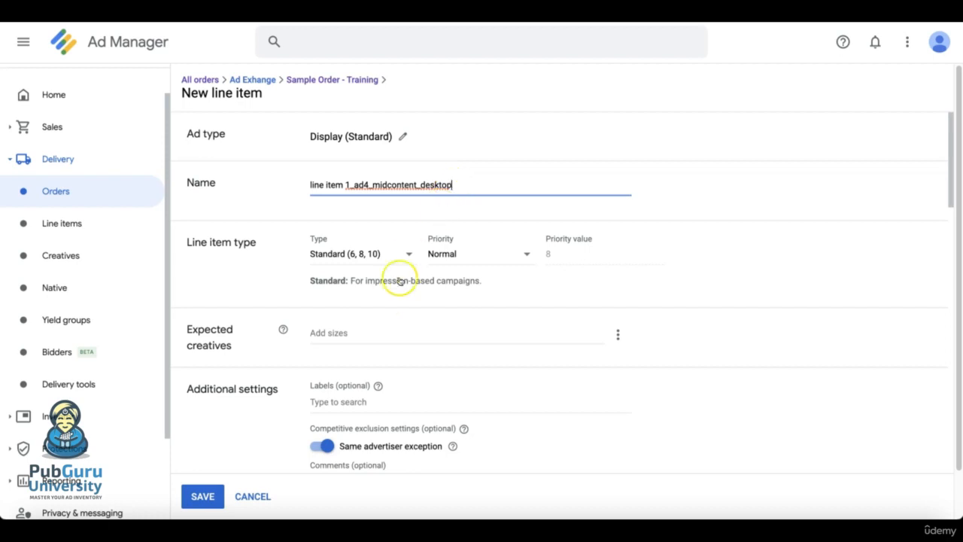
left_click(372, 257)
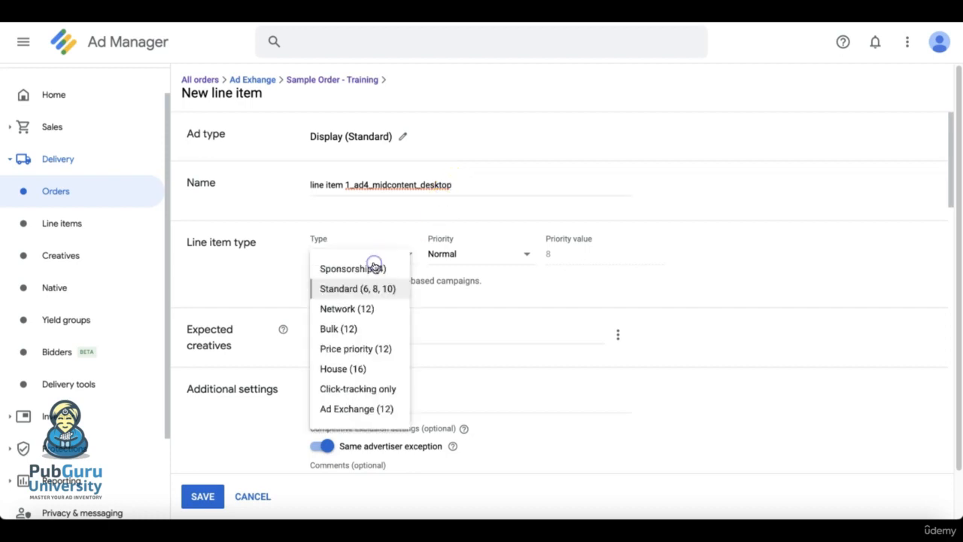
left_click(346, 357)
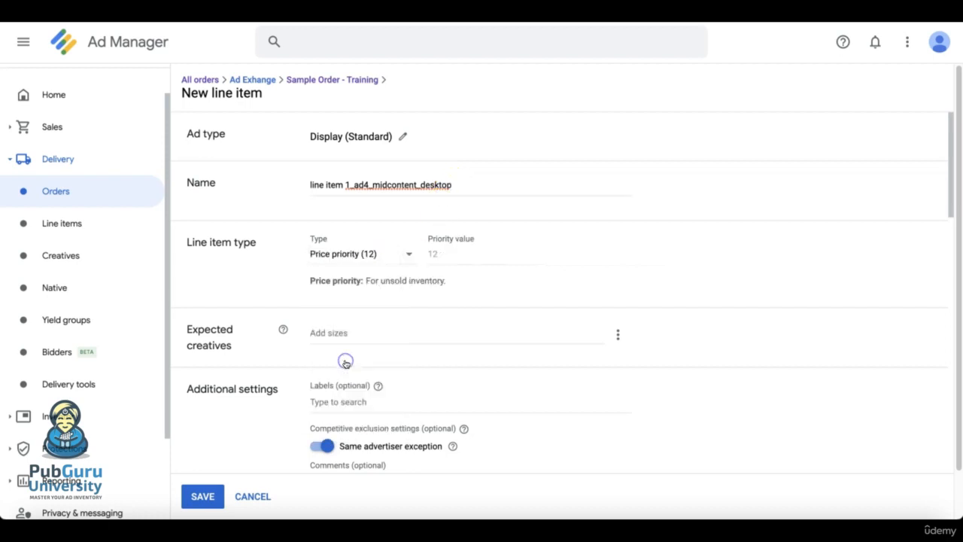
Add 728x90 as the expected creative size for the desktop line item.
left_click(332, 334)
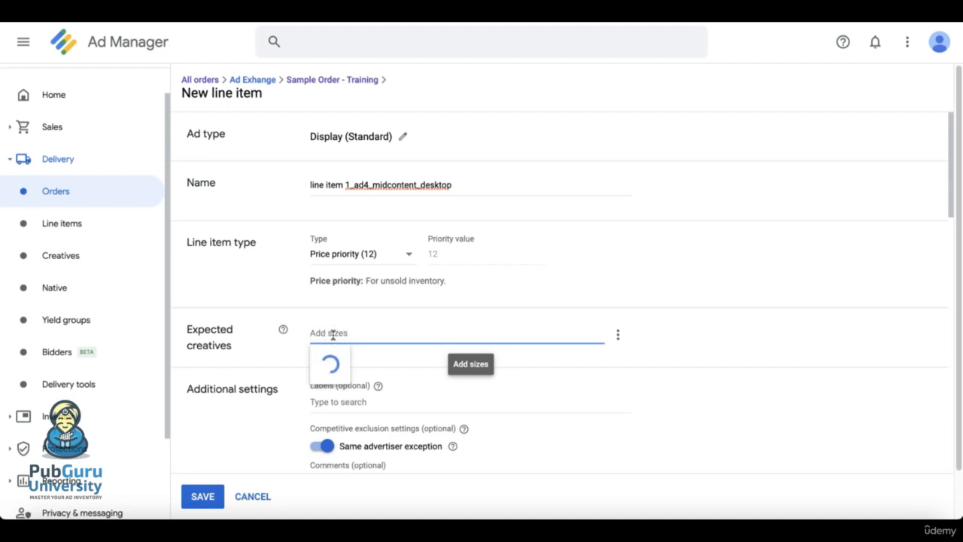
type("728")
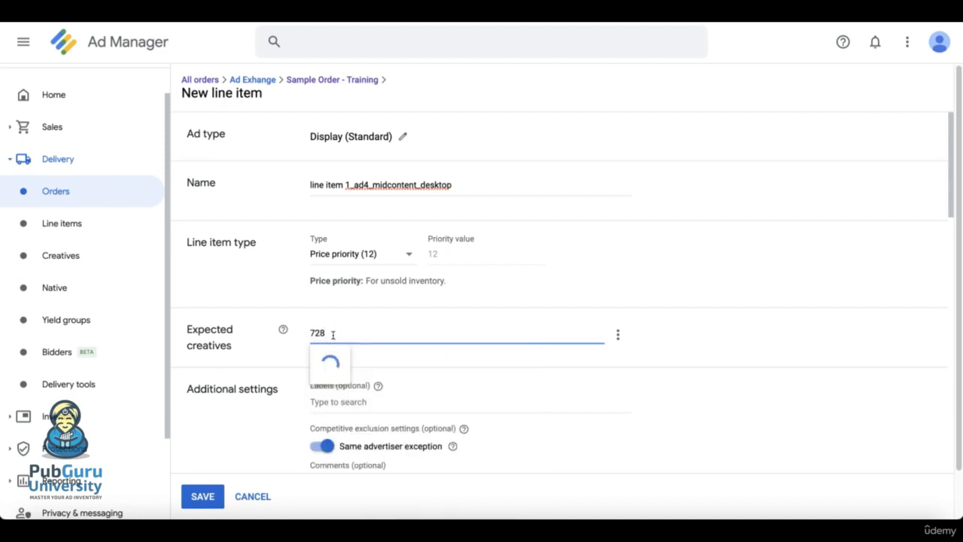
left_click(367, 366)
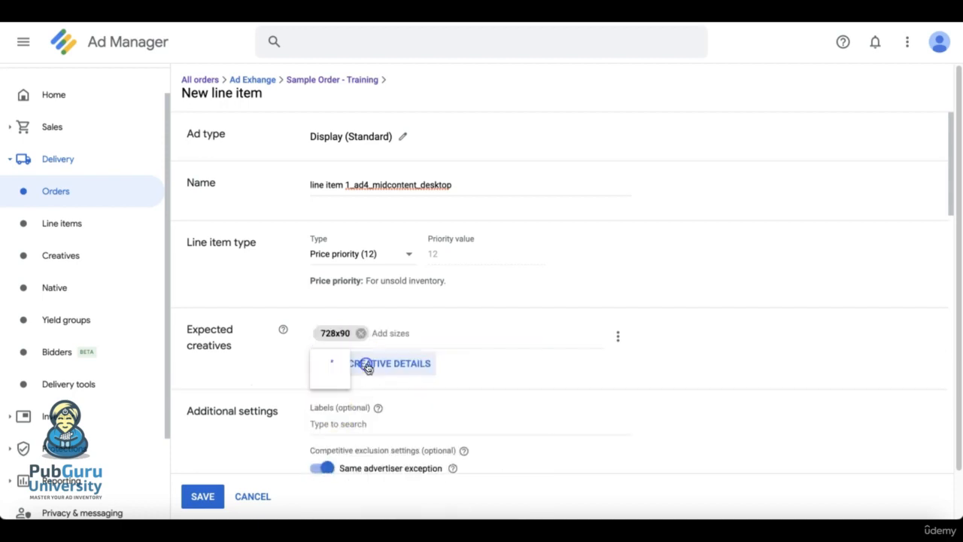
left_click(581, 411)
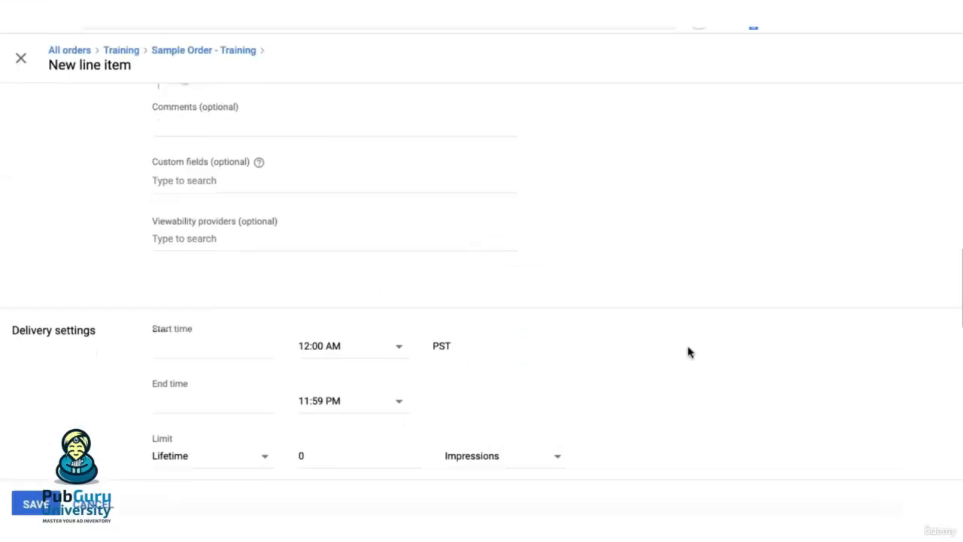
In the delivery settings, set the start time to Immediately and the end time to Unlimited.
scroll(688, 351, "down", 2)
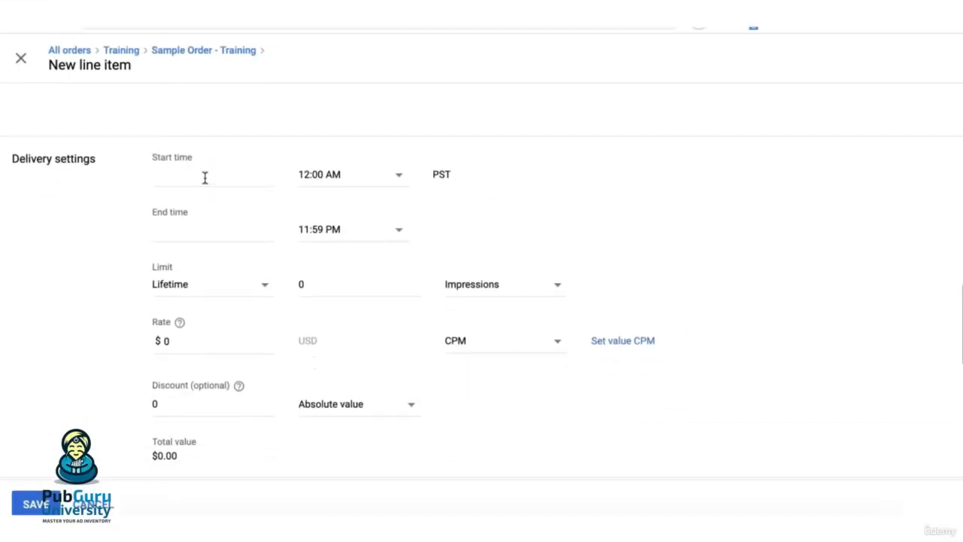
left_click(204, 178)
left_click(190, 230)
left_click(191, 228)
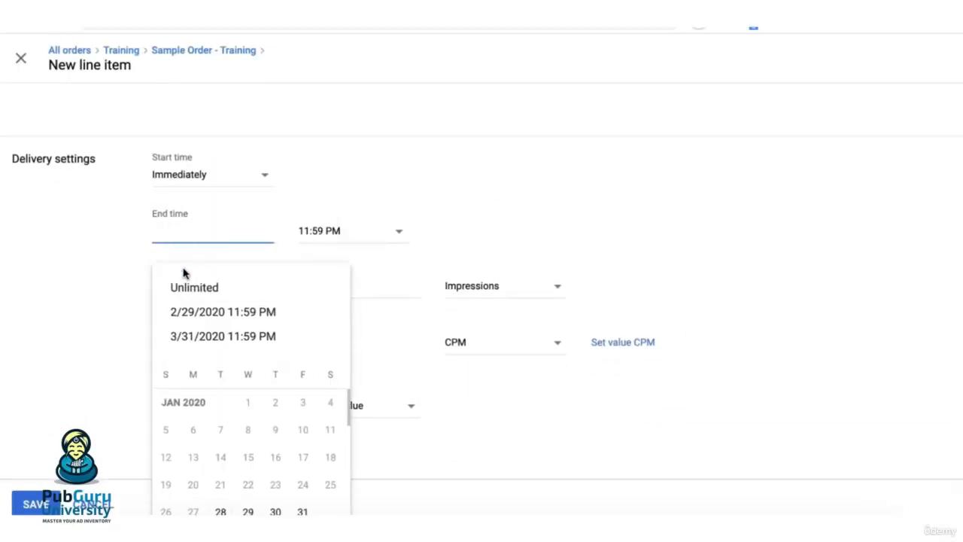
left_click(184, 285)
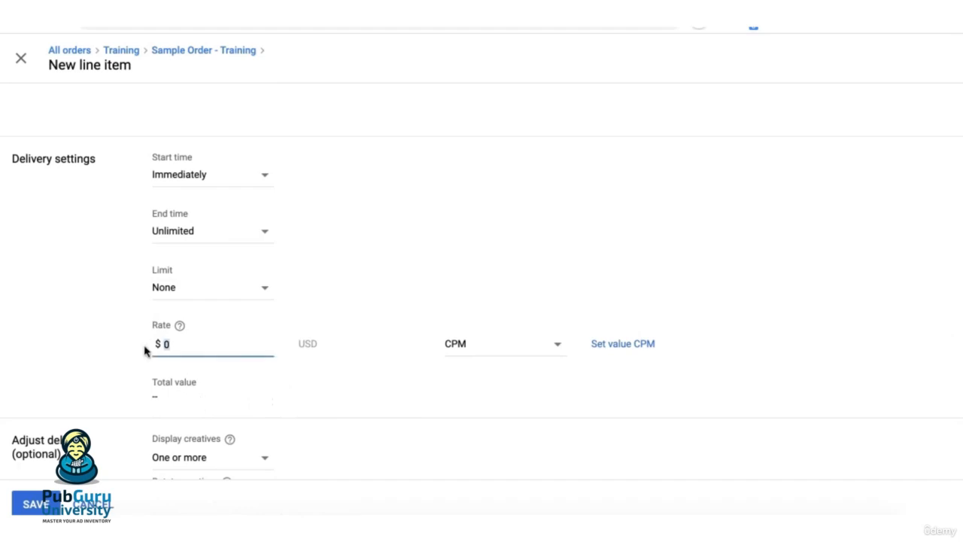
Target the ad4_midcontent ad unit in the line item's inventory targeting.
scroll(707, 404, "down", 6)
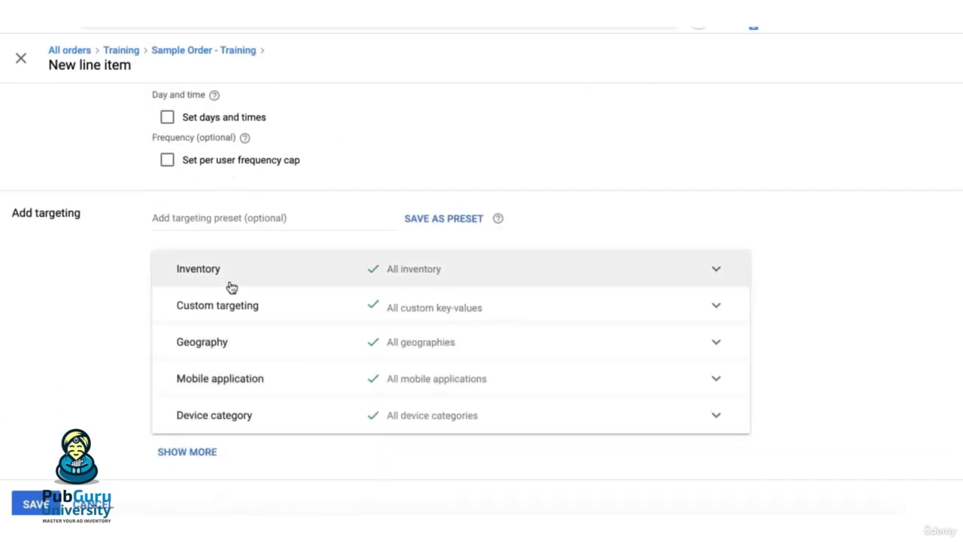
left_click(390, 283)
left_click(211, 392)
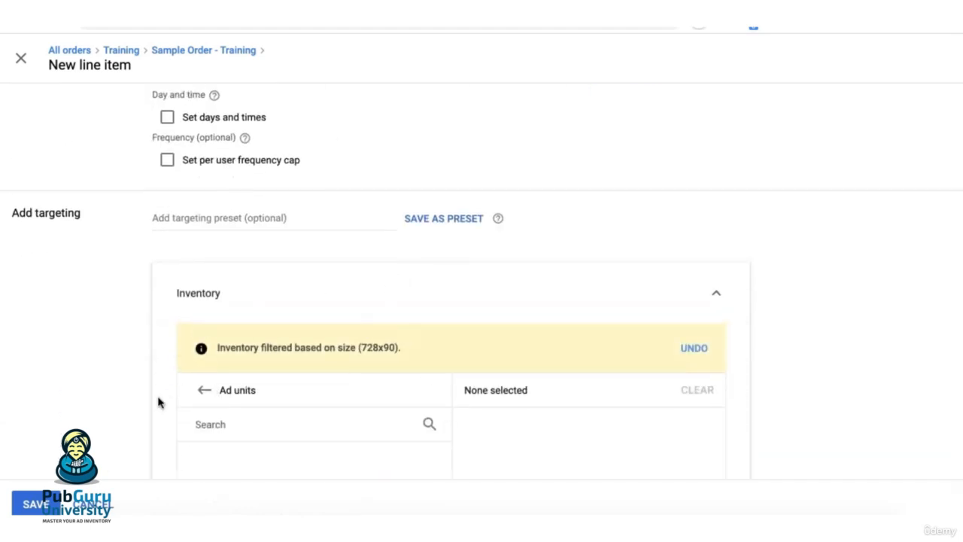
scroll(312, 404, "down", 1)
left_click(378, 403)
left_click(714, 242)
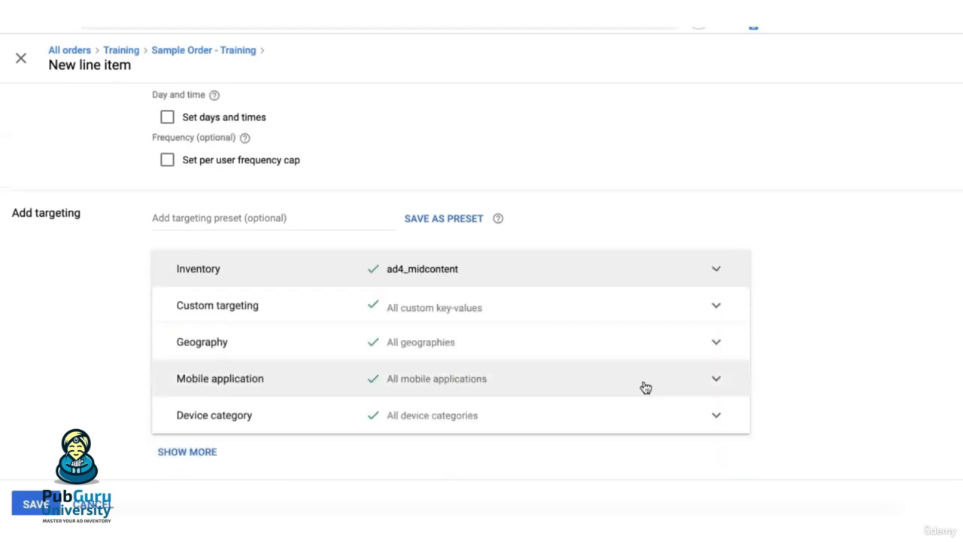
Restrict the desktop line item's device category targeting to Connected TV and Desktop, leaving Tablet out.
left_click(425, 416)
scroll(109, 406, "down", 2)
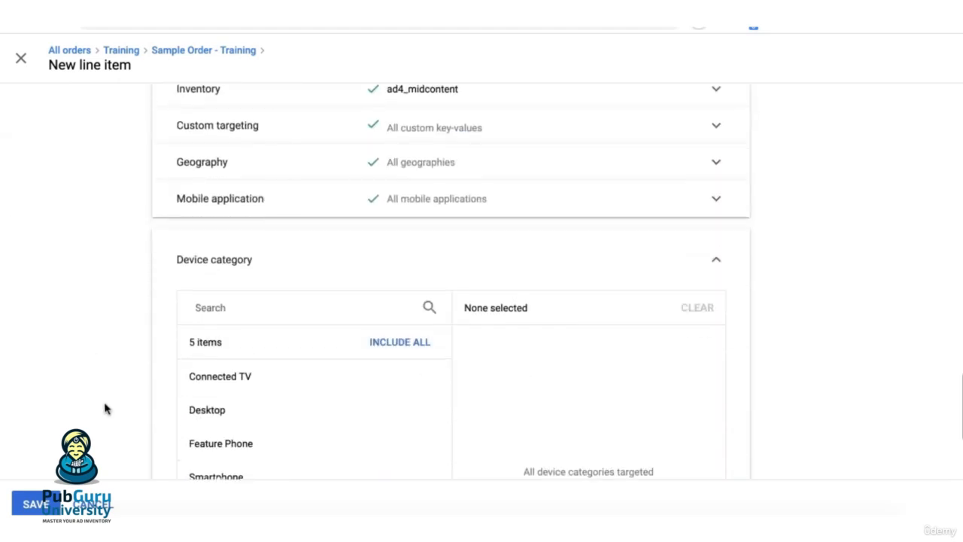
scroll(370, 385, "down", 1)
left_click(378, 287)
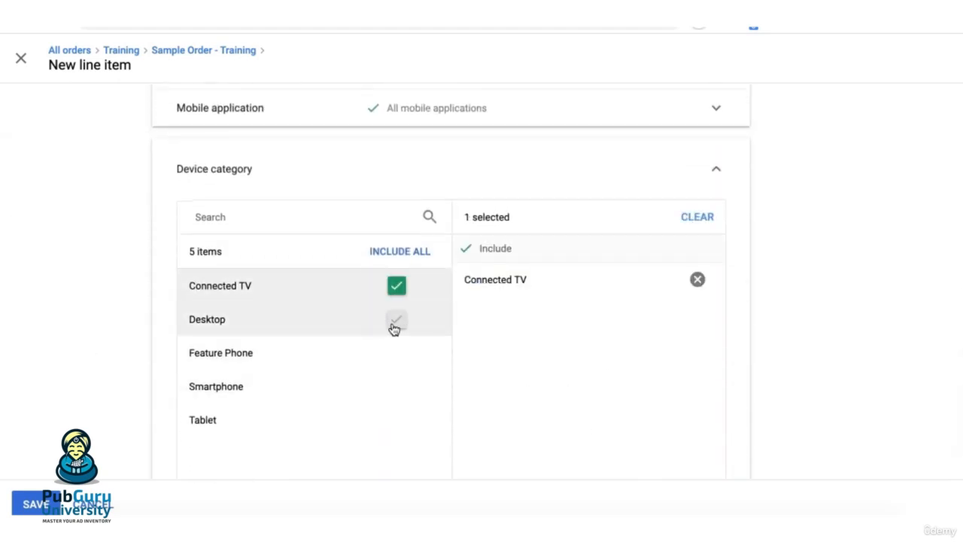
left_click(395, 322)
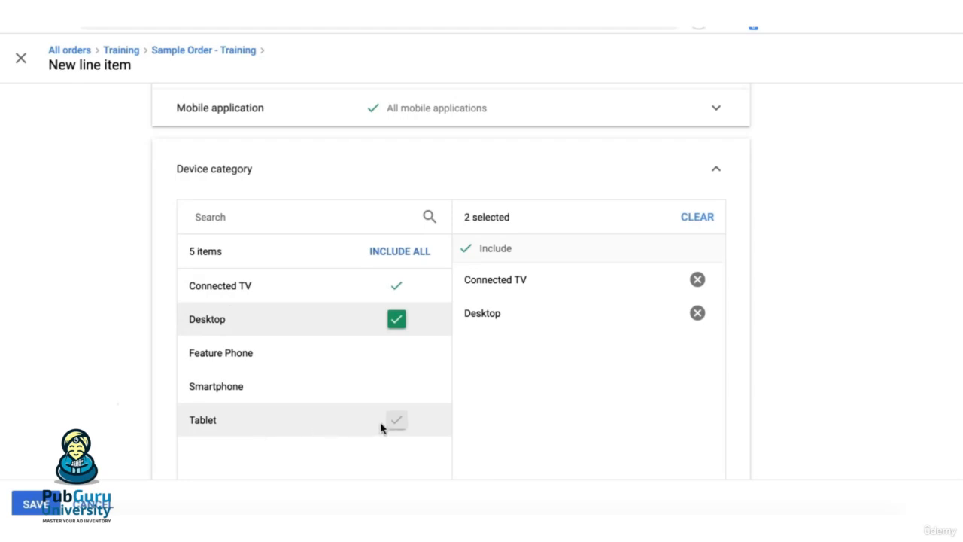
left_click(392, 423)
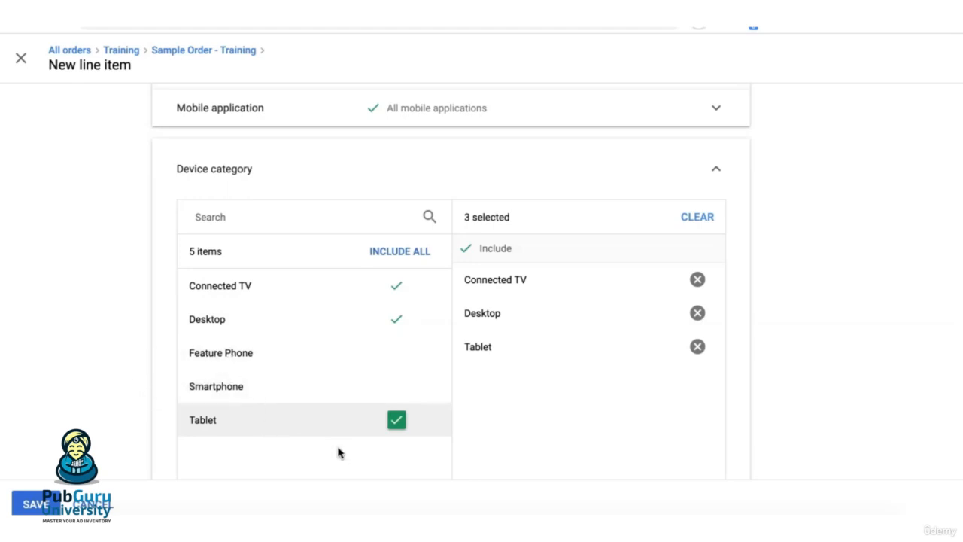
left_click(698, 346)
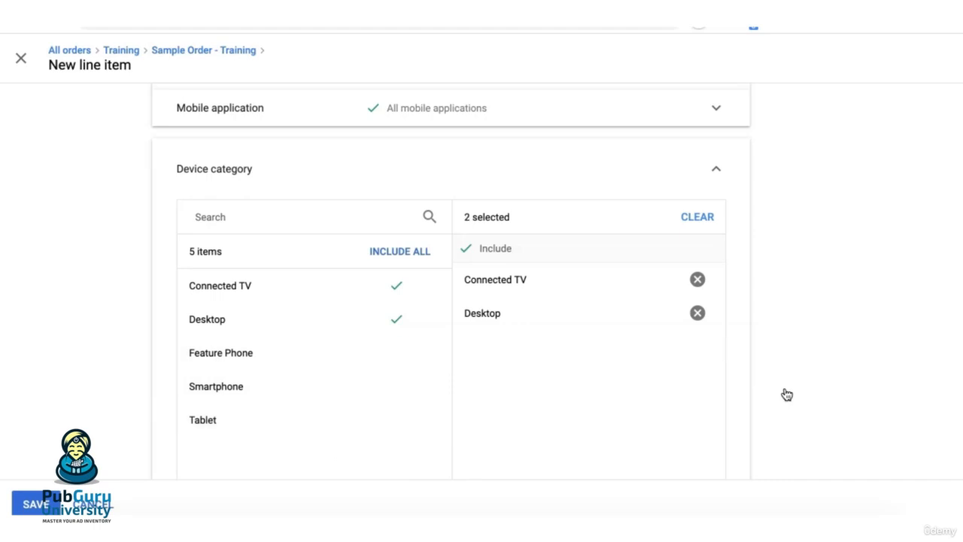
scroll(787, 395, "down", 2)
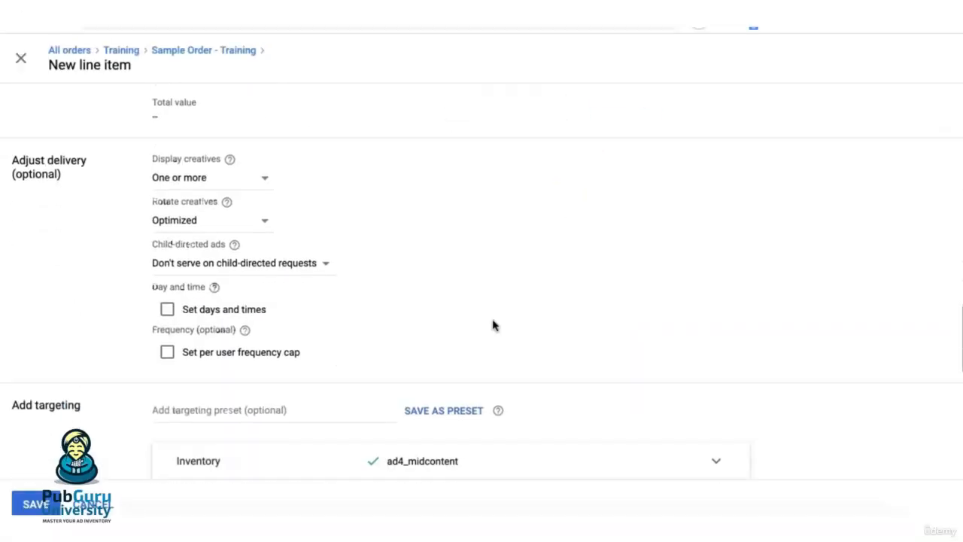
scroll(492, 325, "down", 5)
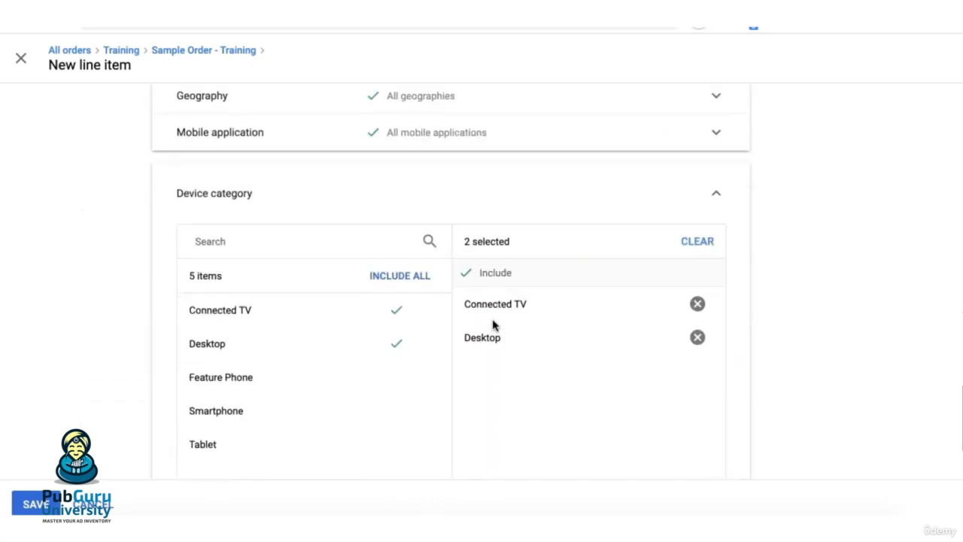
left_click(725, 195)
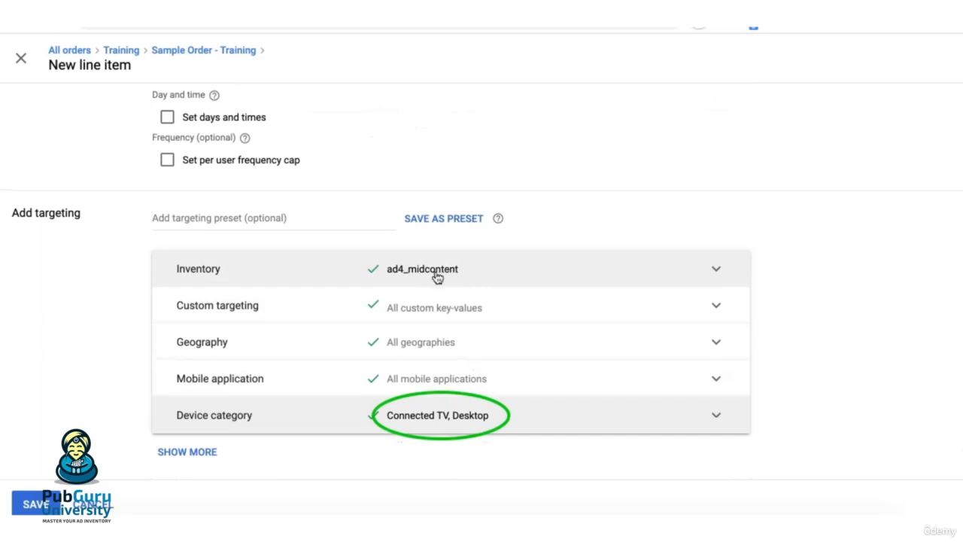
Name the second new line item "line item 2_ad4_midcontent_mobile", adapting the first line item's name.
scroll(466, 280, "up", 3)
scroll(467, 279, "up", 10)
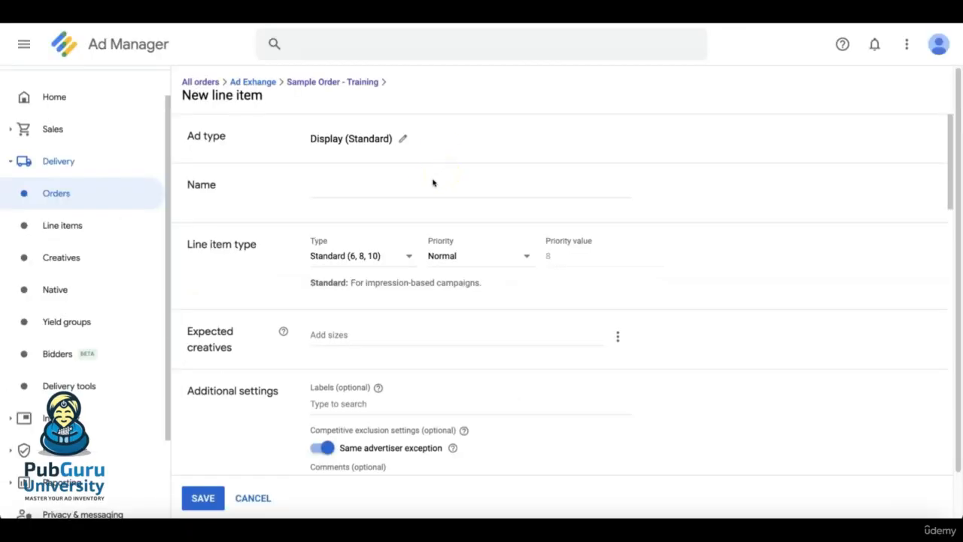
left_click(429, 185)
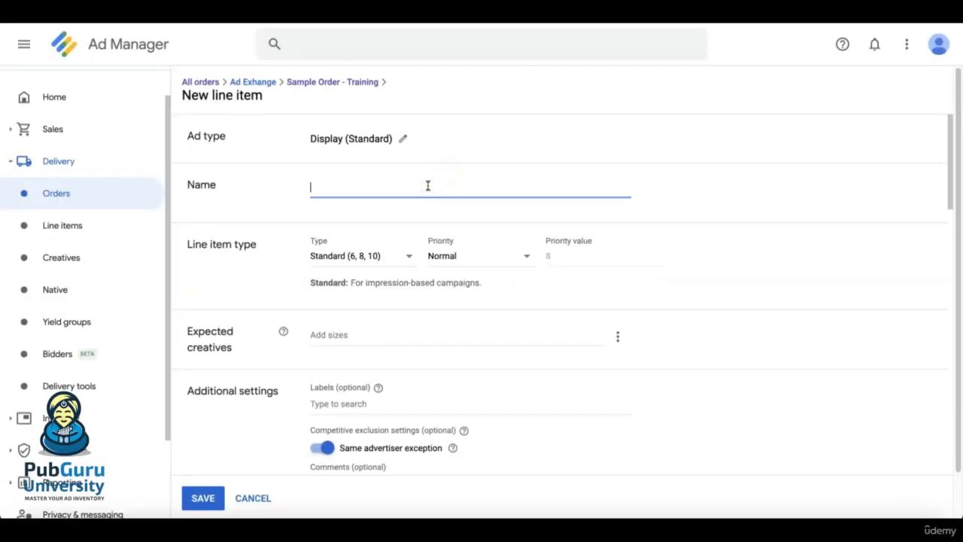
type("line item 1_ad4_midcontent_desktop")
left_click(346, 186)
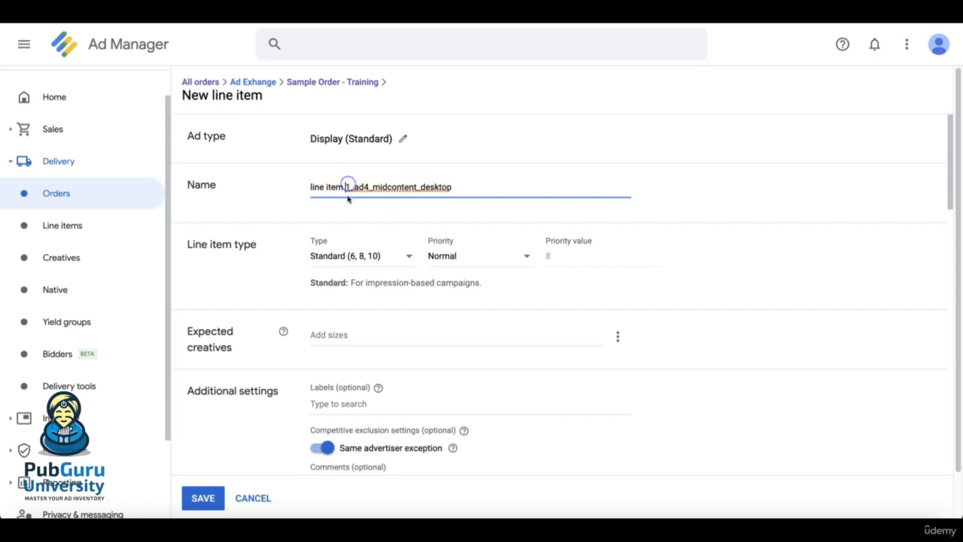
key("BackSpace")
type("2")
left_click(418, 198)
left_click_drag(422, 187, 482, 188)
type("mobile")
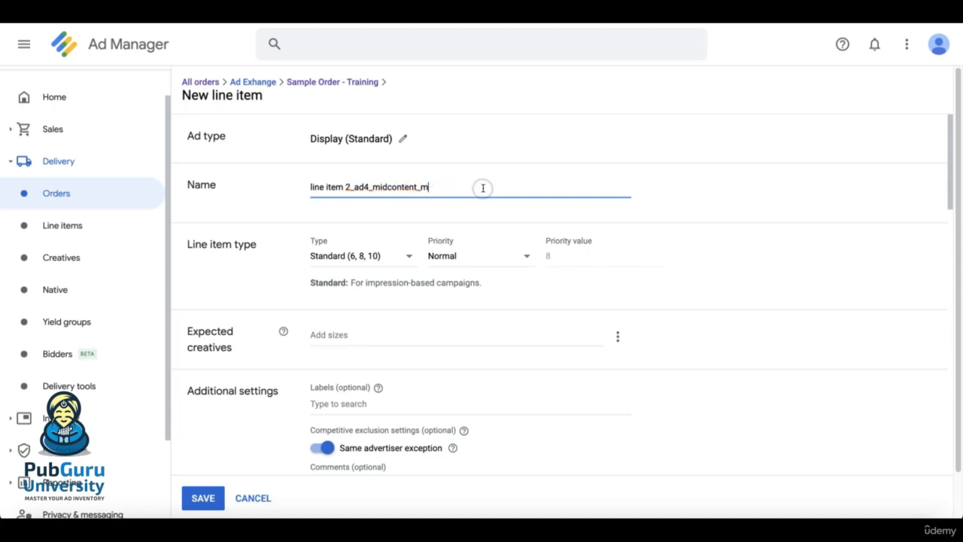
Set the mobile line item's type to Price priority (12) and add 300x250 as its expected creative size.
left_click(353, 260)
left_click(349, 357)
left_click(334, 334)
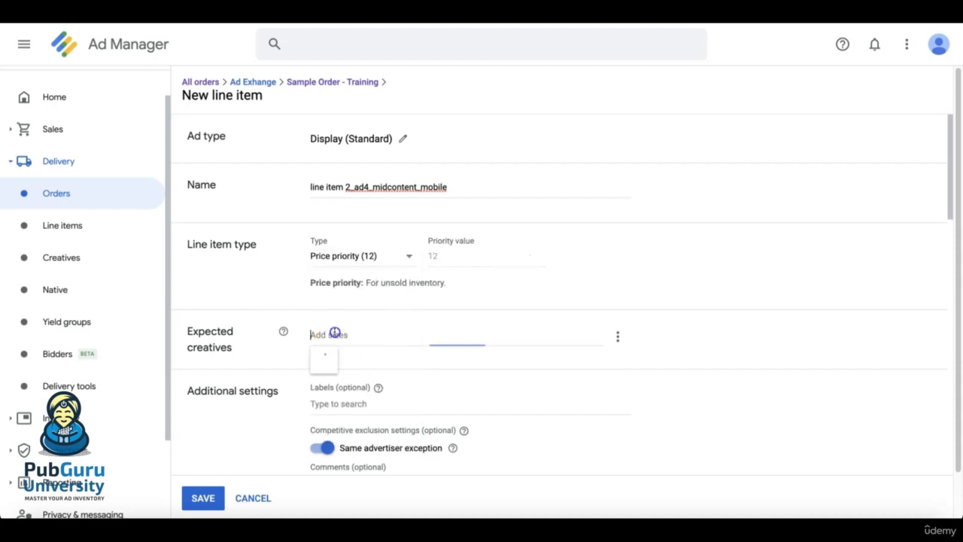
type("300x2")
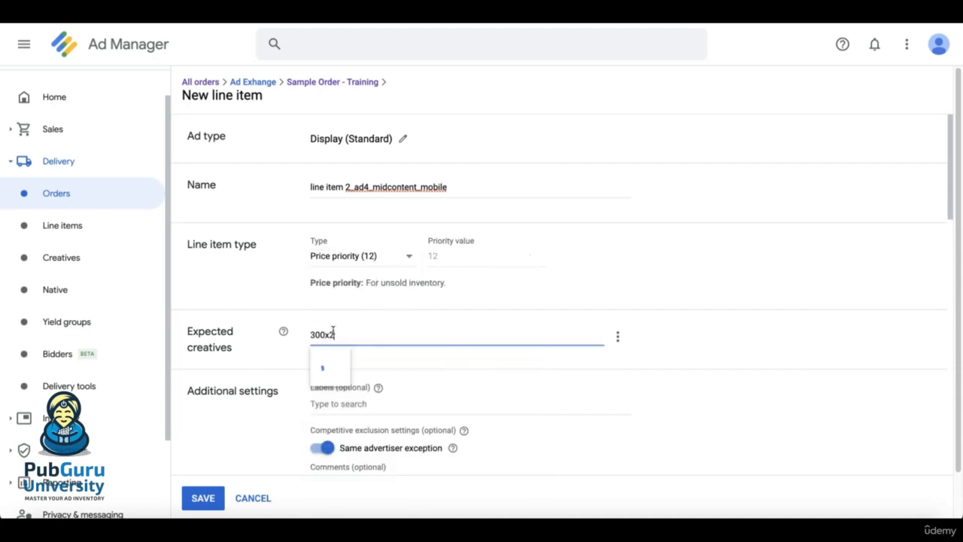
type("50")
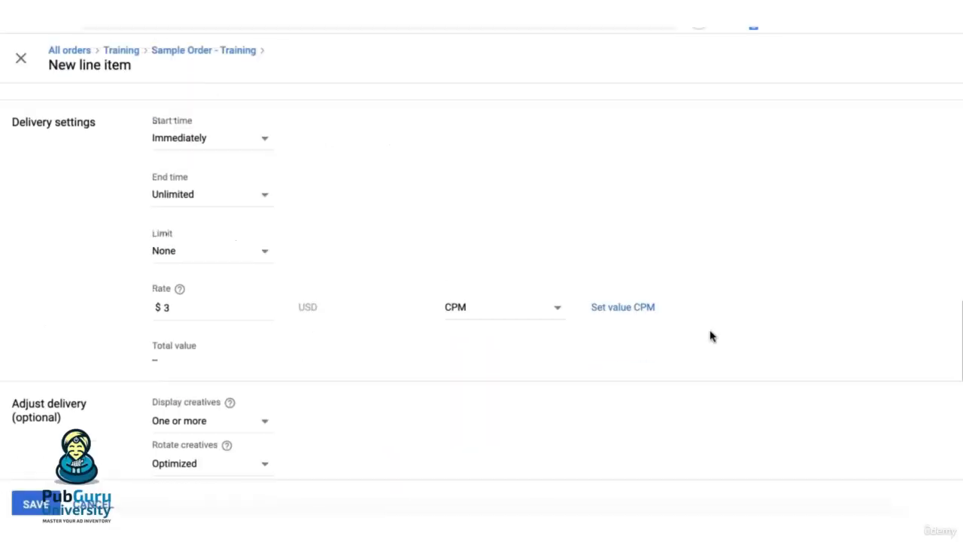
Replace the device category targeting with Feature Phone, Smartphone and Tablet for the mobile line item.
scroll(669, 445, "down", 6)
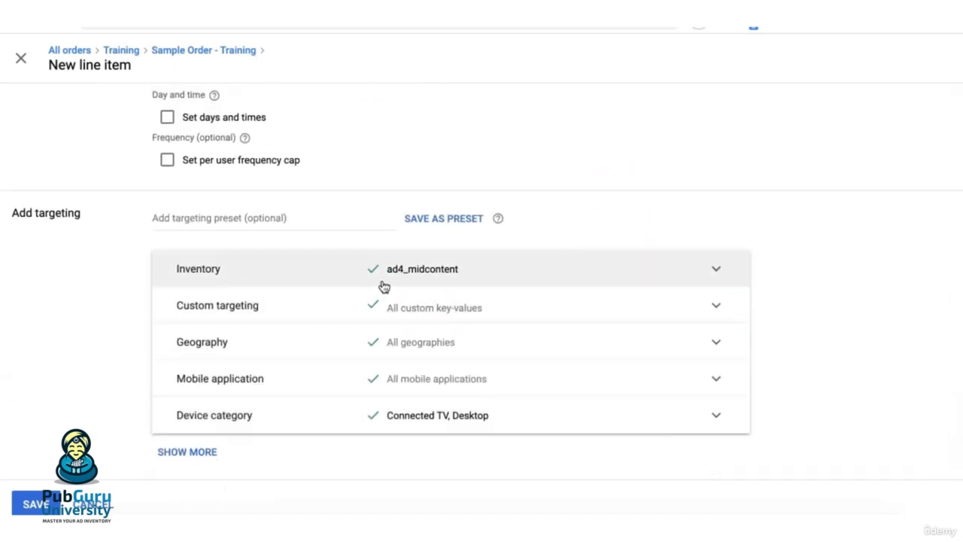
left_click(477, 427)
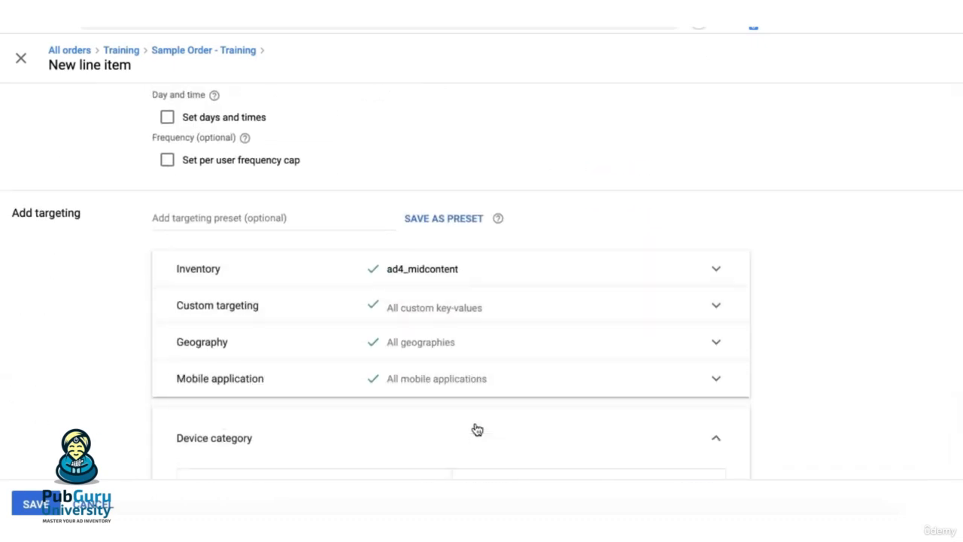
left_click(697, 140)
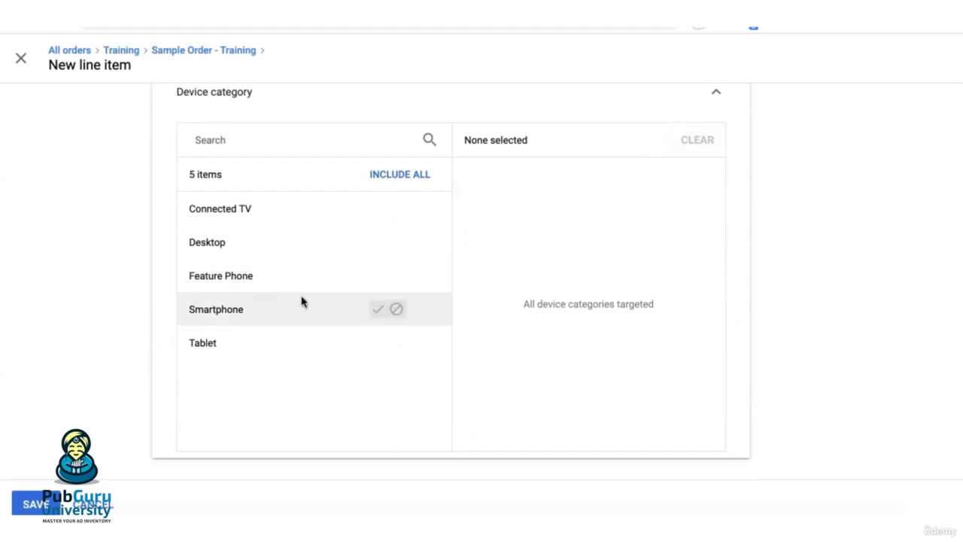
left_click(378, 276)
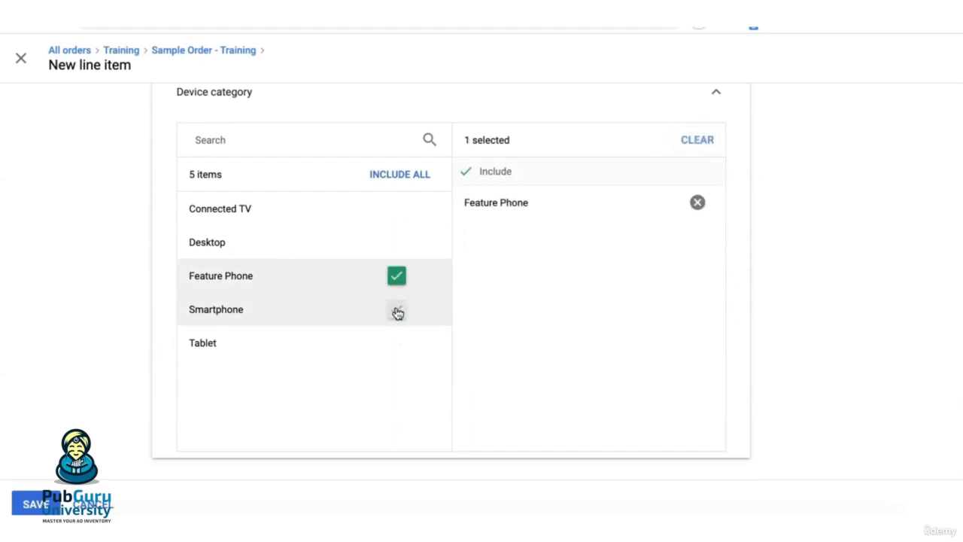
left_click(397, 313)
left_click(396, 344)
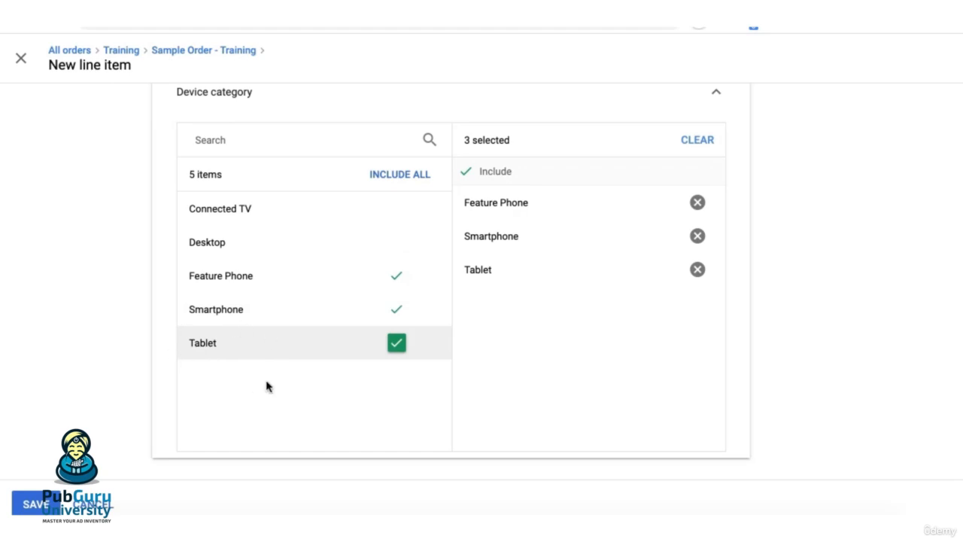
left_click(773, 128)
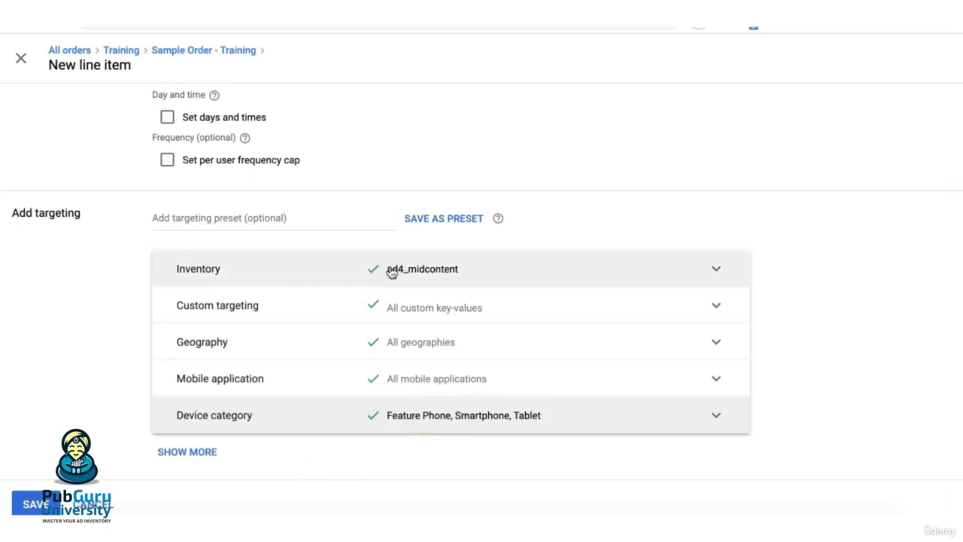
scroll(387, 270, "up", 3)
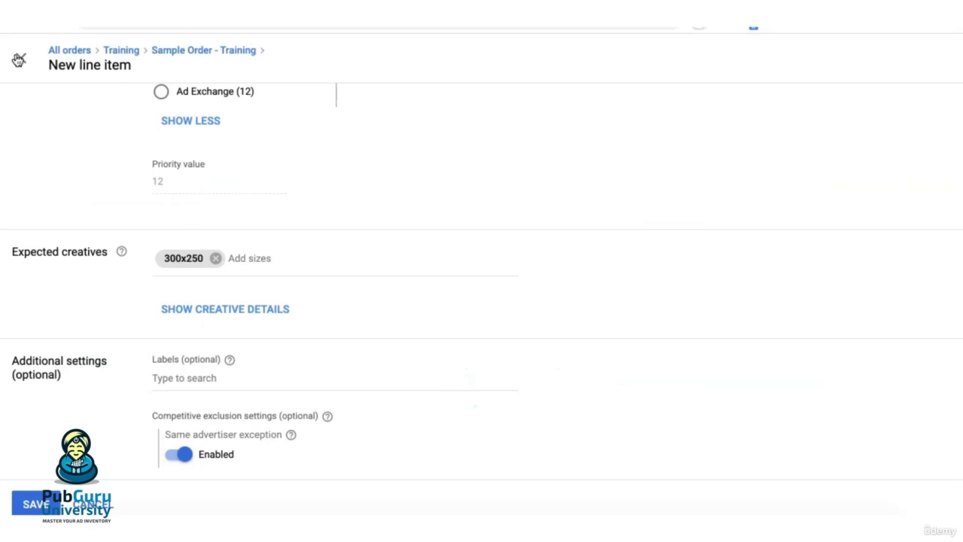
Close the open line item form and name a new display line item "desktop".
left_click(19, 58)
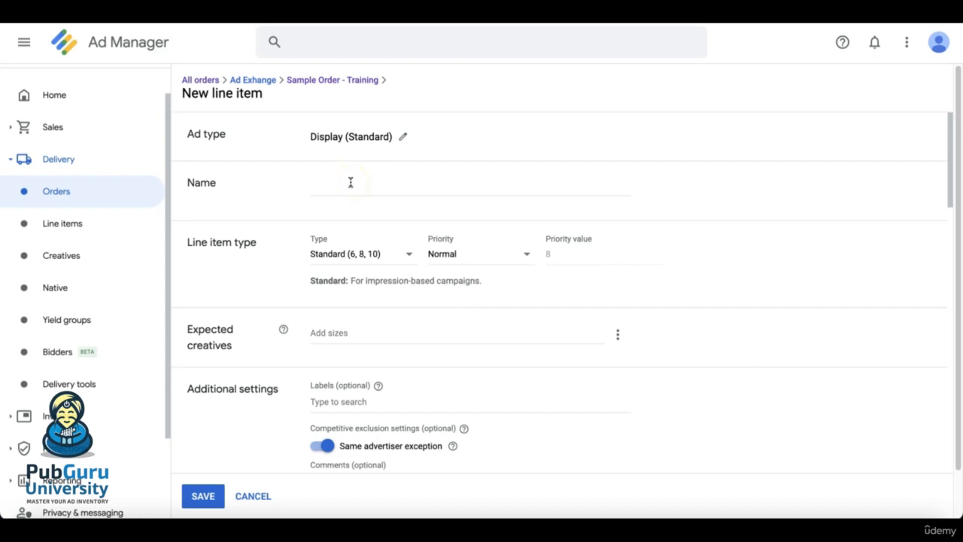
left_click(350, 182)
type("desktop")
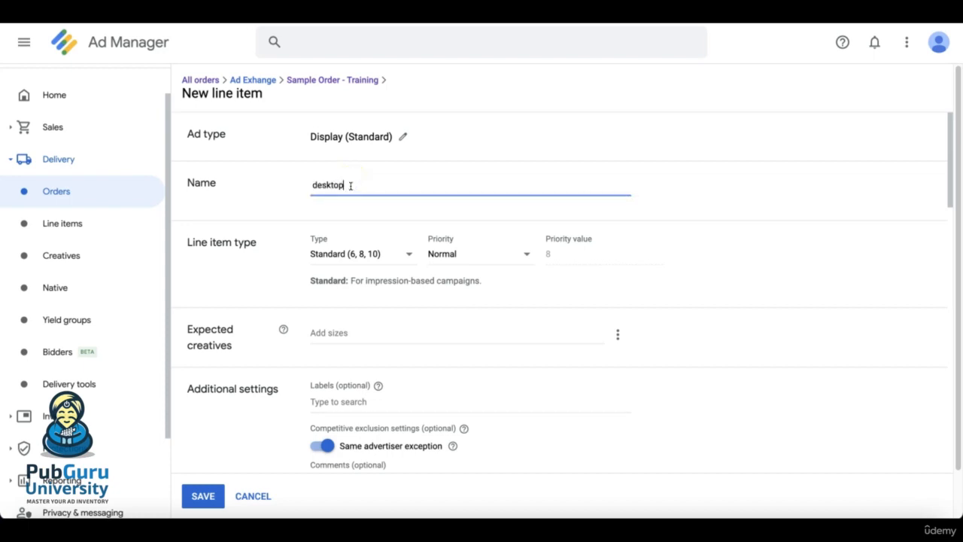
Set the desktop line item's type to Price priority (12) and add expected creative sizes 728x90, 970x250, 300x600 and 300x250.
left_click(274, 281)
left_click(348, 255)
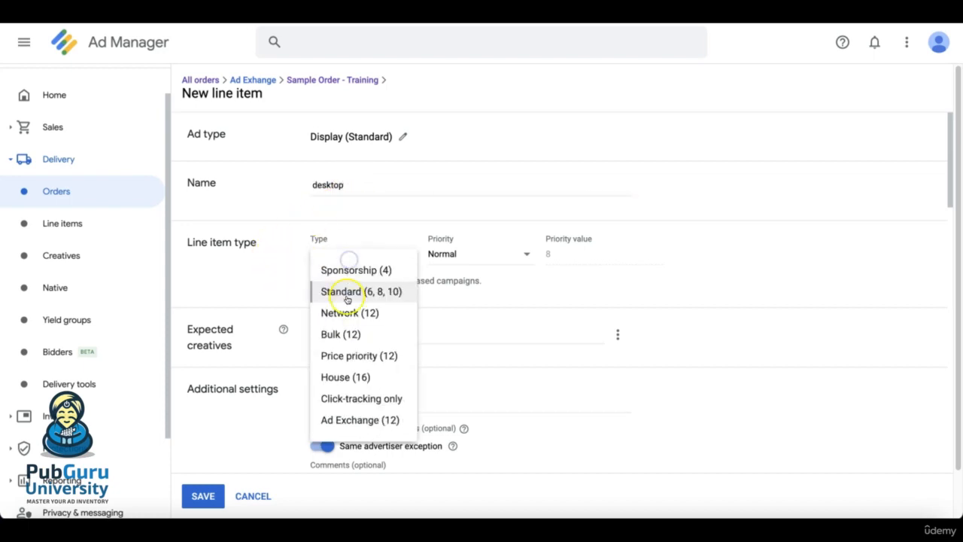
left_click(345, 355)
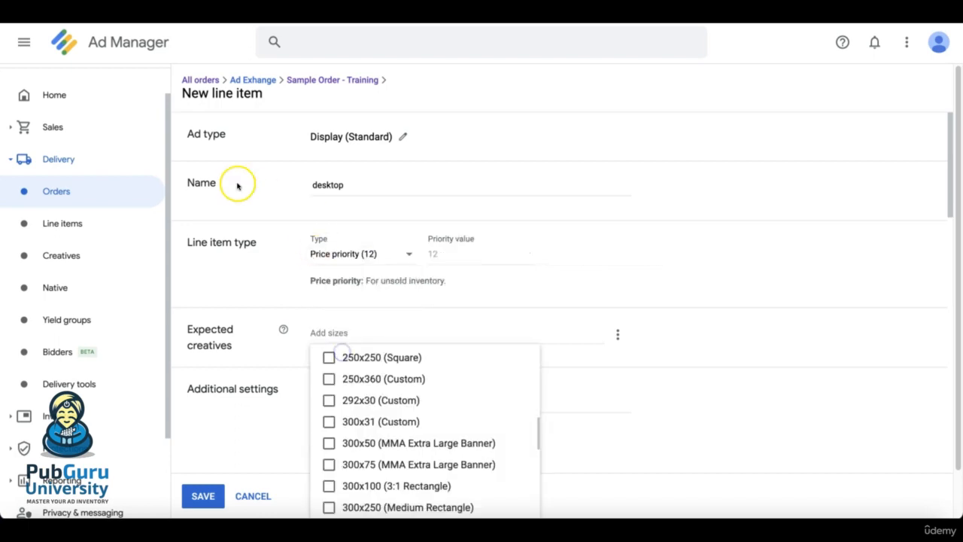
left_click(334, 332)
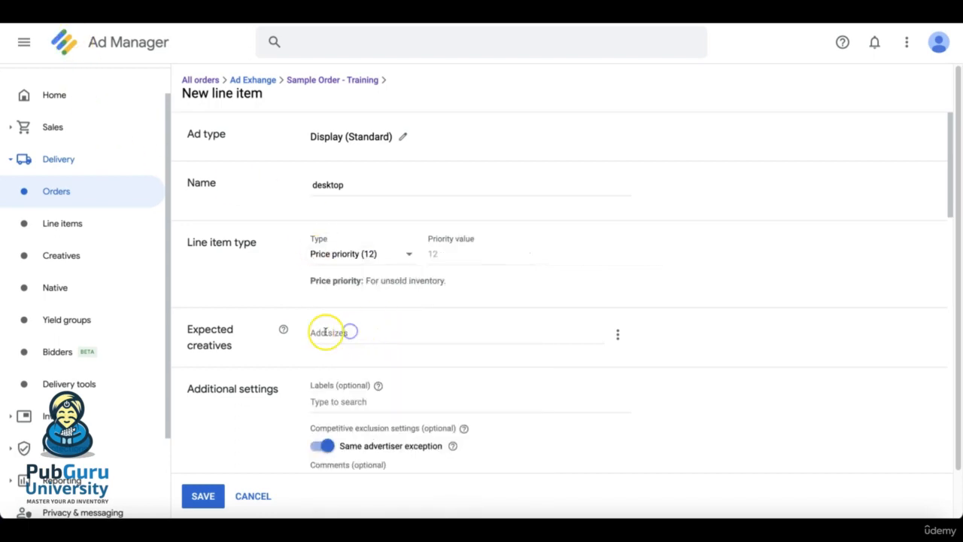
type("728x90, 970x250, 300x600, 300x250")
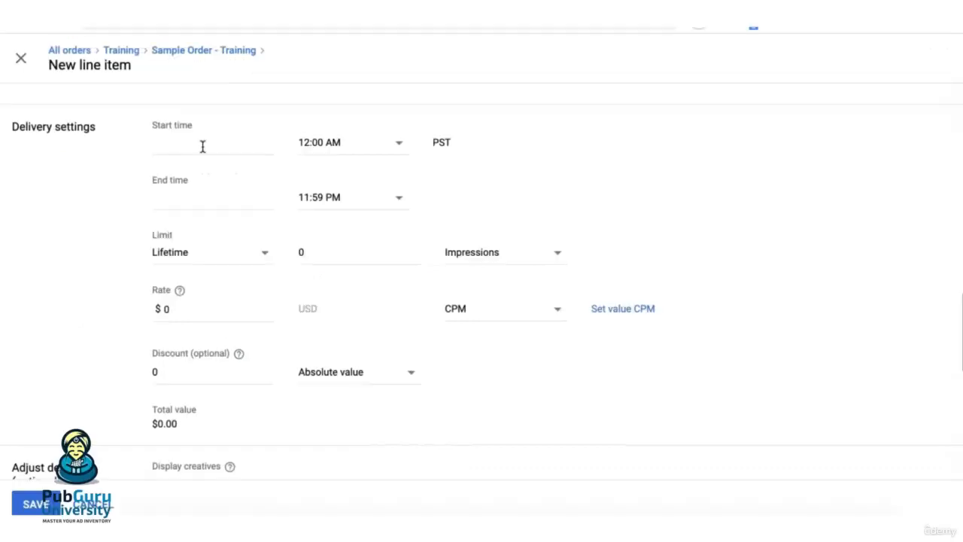
Configure the desktop line item's delivery to start immediately, with an unlimited end time and a rate of $3 CPM.
left_click(202, 143)
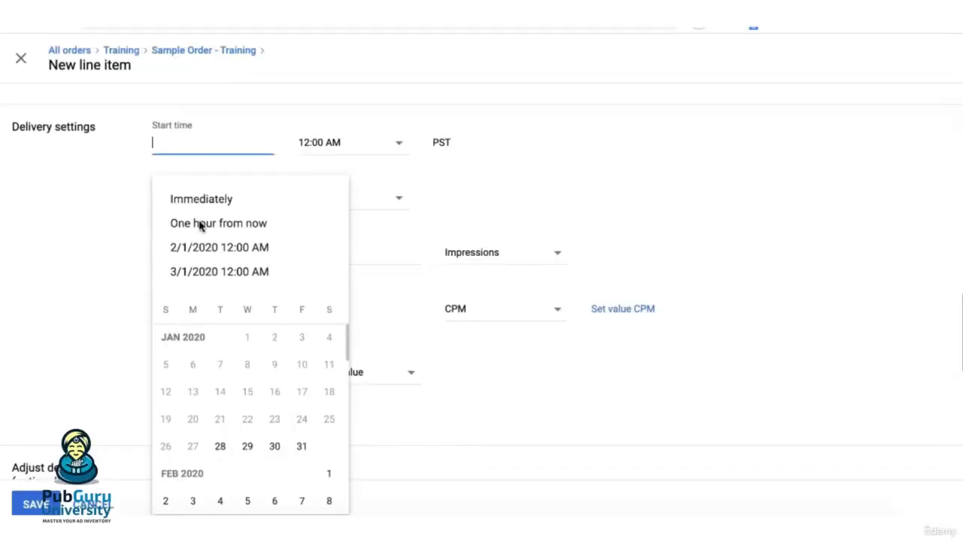
left_click(200, 200)
left_click(188, 200)
left_click(182, 256)
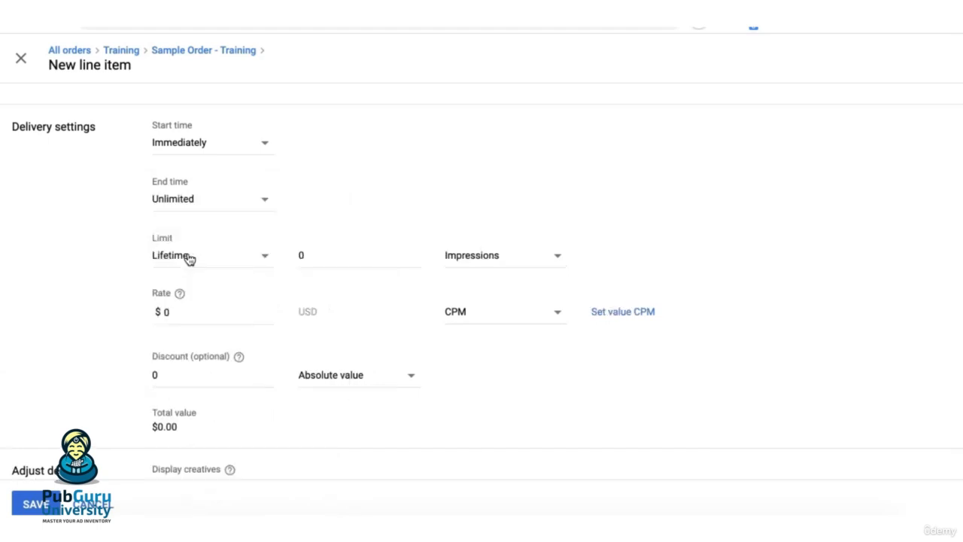
left_click(189, 258)
left_click(171, 315)
left_click_drag(170, 312, 143, 312)
type("3")
Examine the ad units offered in the desktop line item's inventory targeting without selecting any.
scroll(124, 348, "down", 1)
scroll(318, 295, "down", 5)
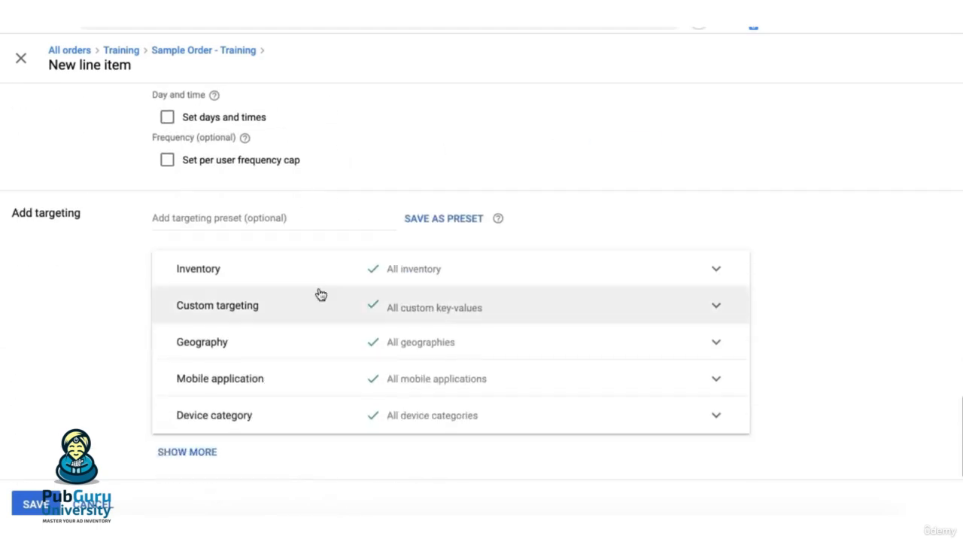
left_click(378, 266)
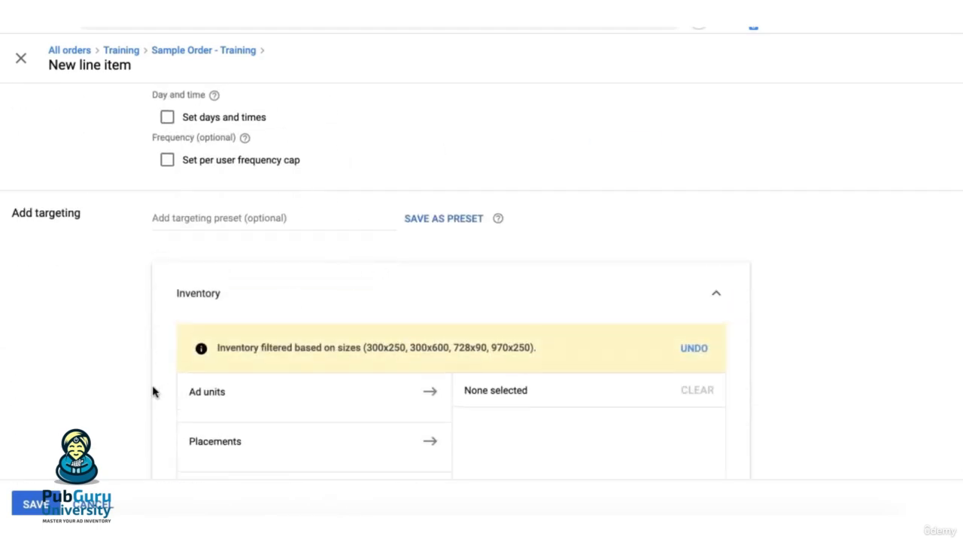
scroll(152, 391, "down", 1)
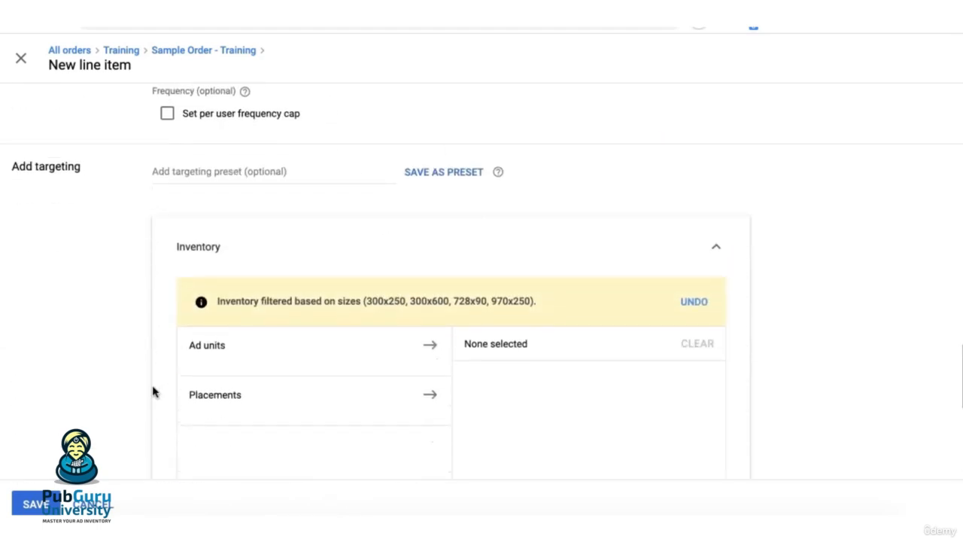
left_click(216, 353)
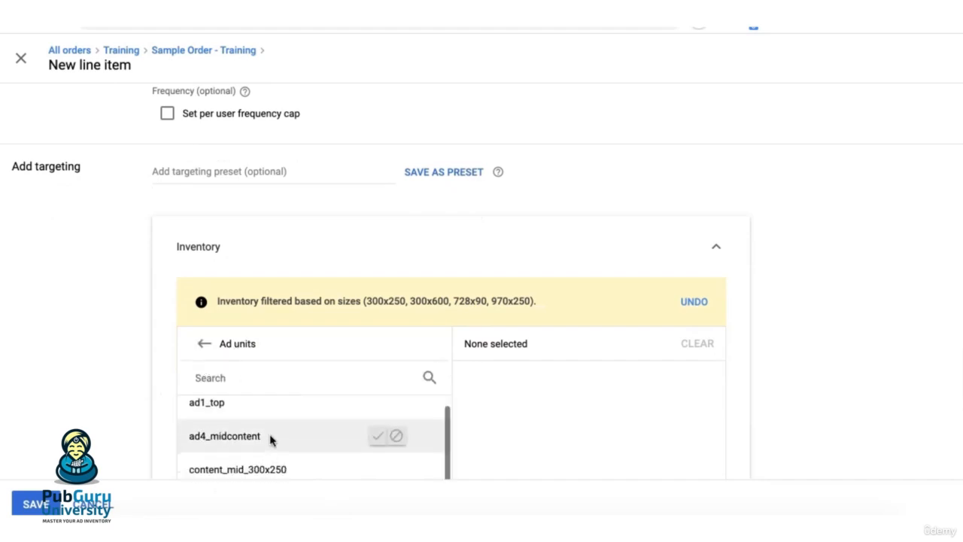
left_click(204, 343)
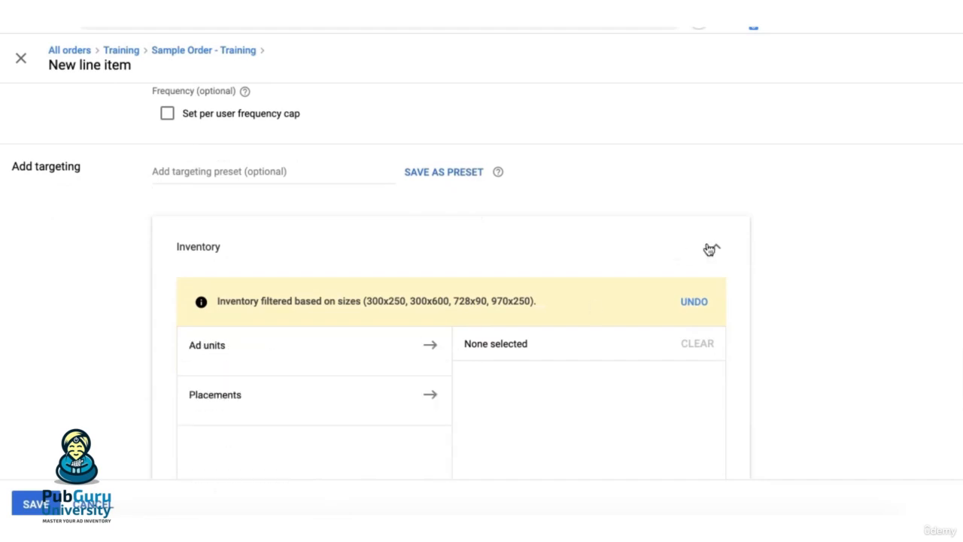
left_click(712, 248)
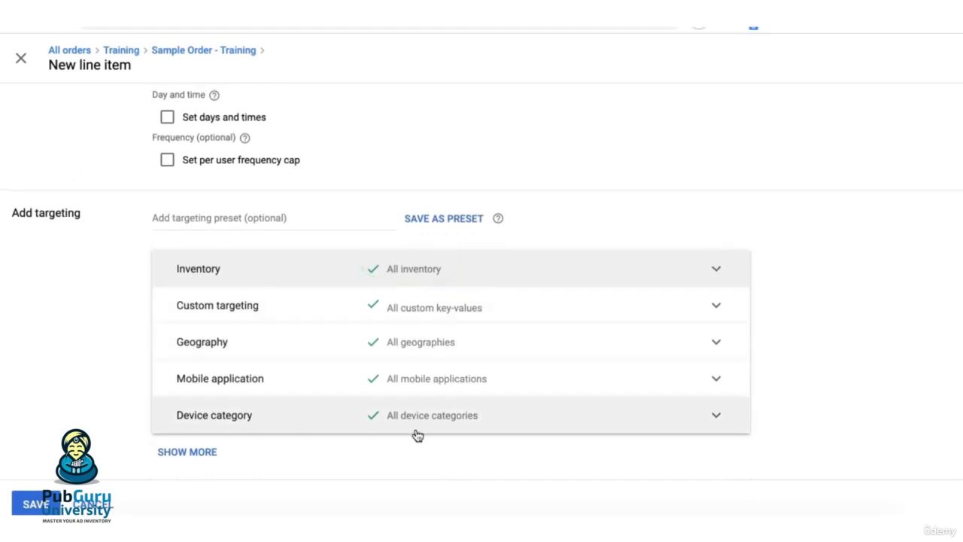
Include only Connected TV and Desktop in the desktop line item's device category targeting.
left_click(441, 424)
scroll(191, 402, "down", 3)
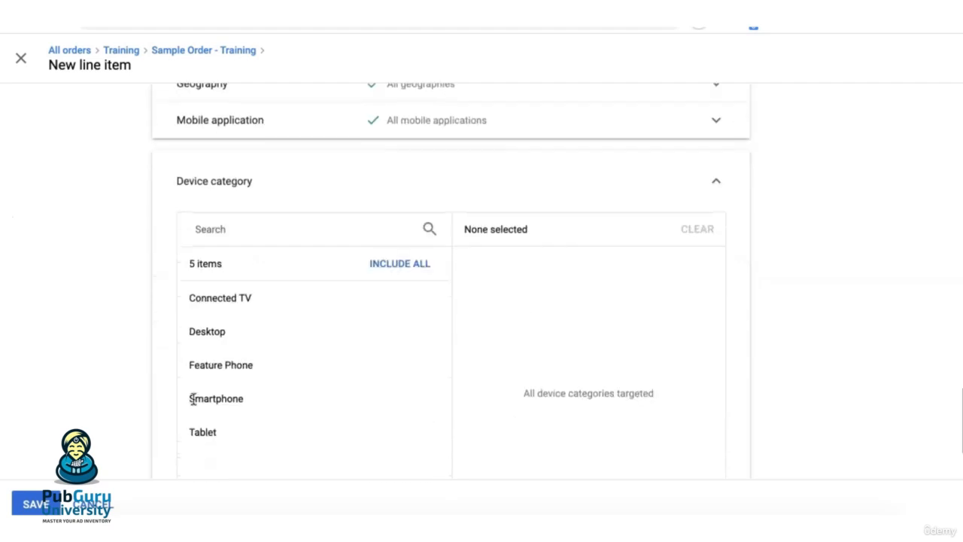
left_click(378, 301)
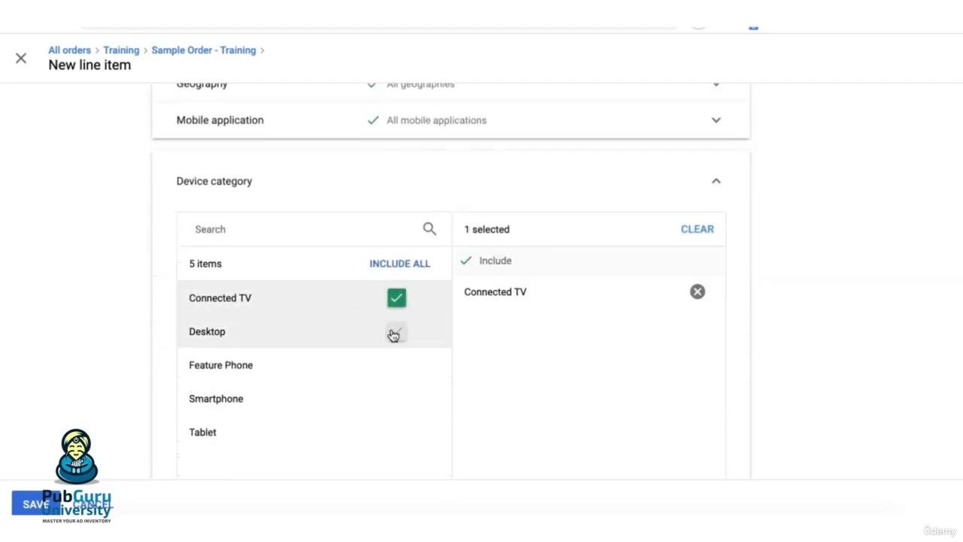
left_click(395, 335)
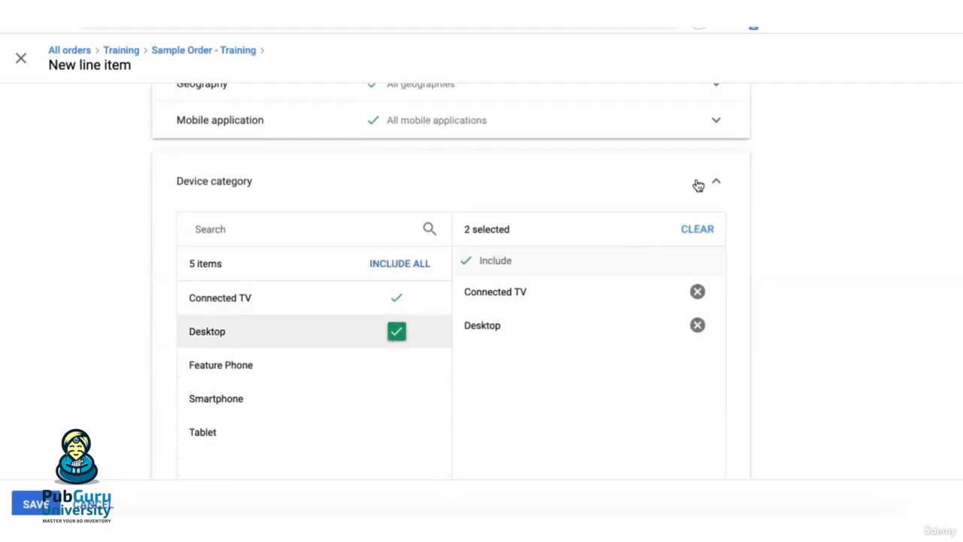
left_click(785, 250)
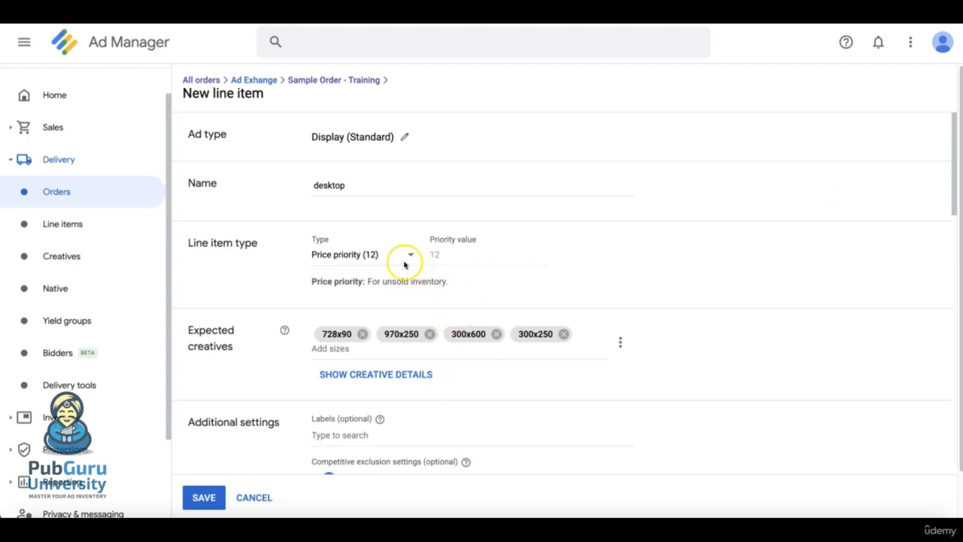
Save the desktop line item and create another line item in the order named "mobile".
left_click(210, 500)
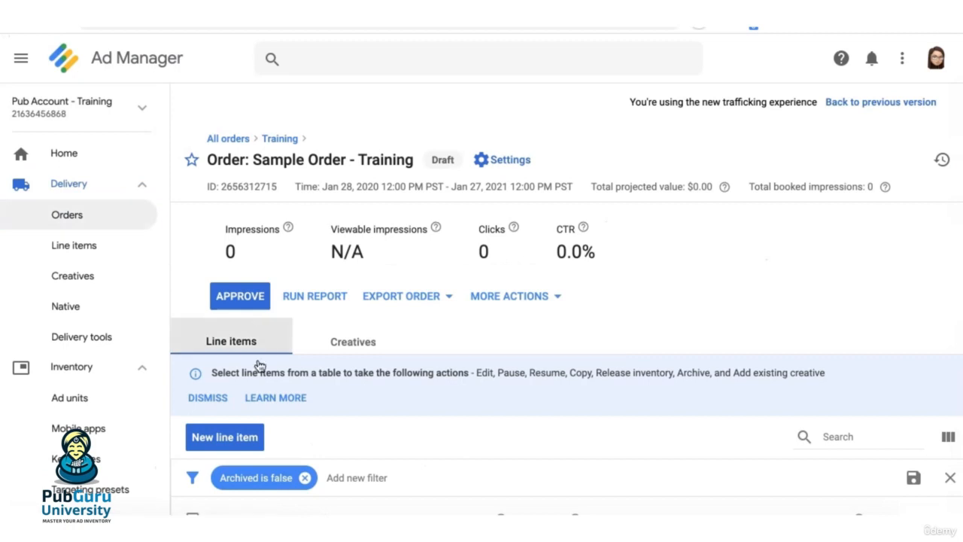
left_click(224, 437)
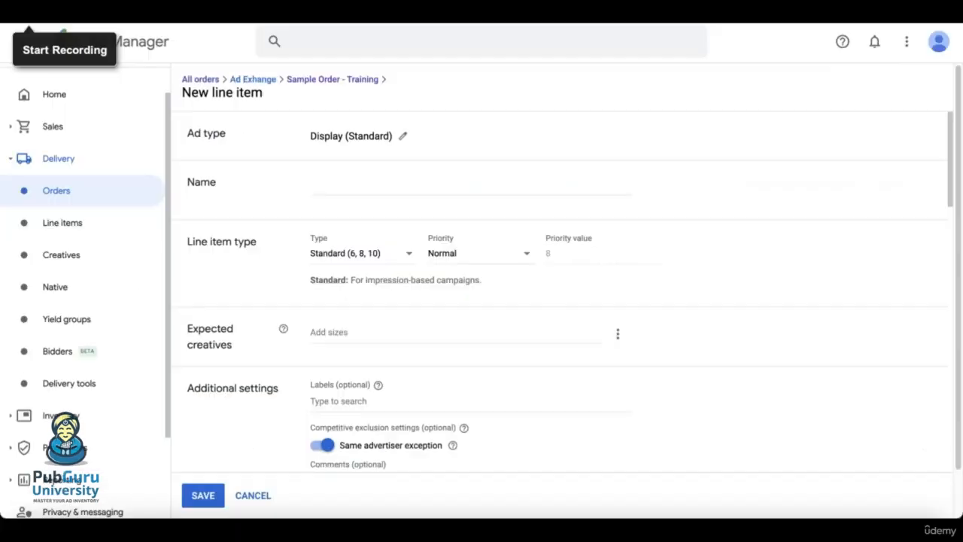
left_click(323, 194)
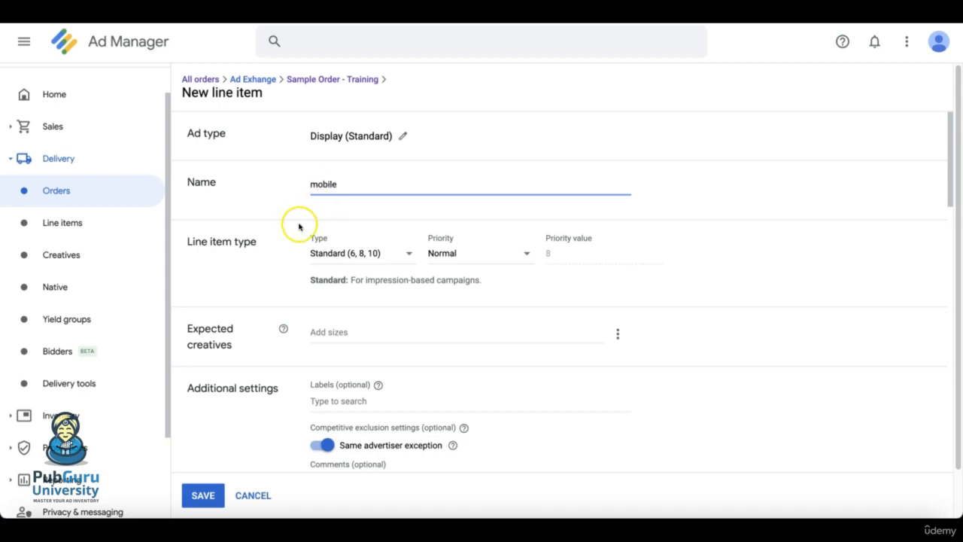
Set the mobile line item's type to Price priority (12) and add expected creative sizes 300x250, 336x280 and 320x50.
left_click(324, 248)
left_click(352, 356)
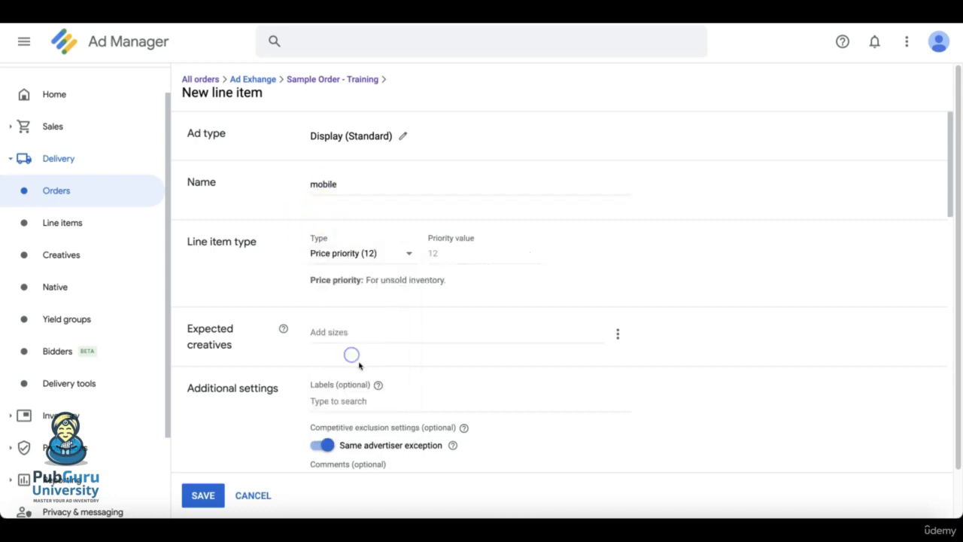
left_click(341, 332)
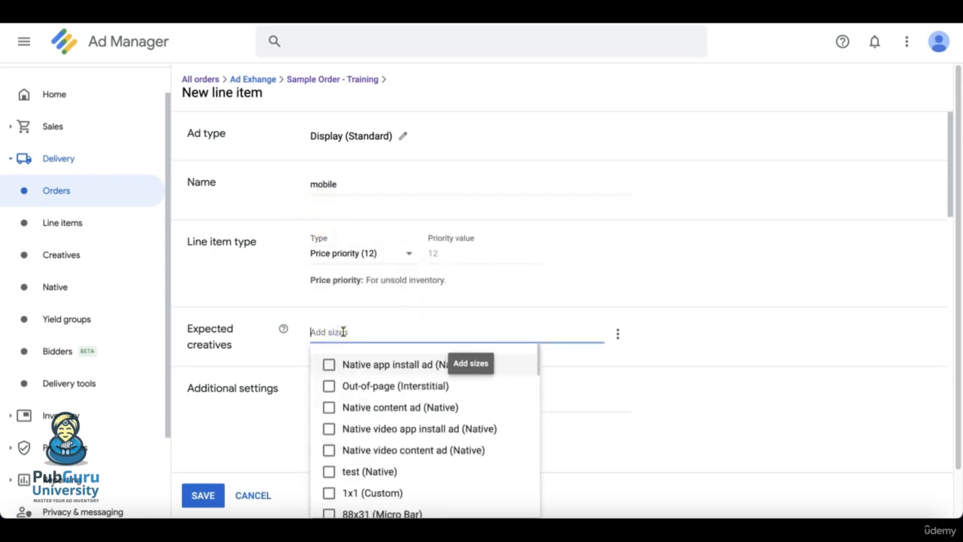
type("300x250, 336x280, 320x50")
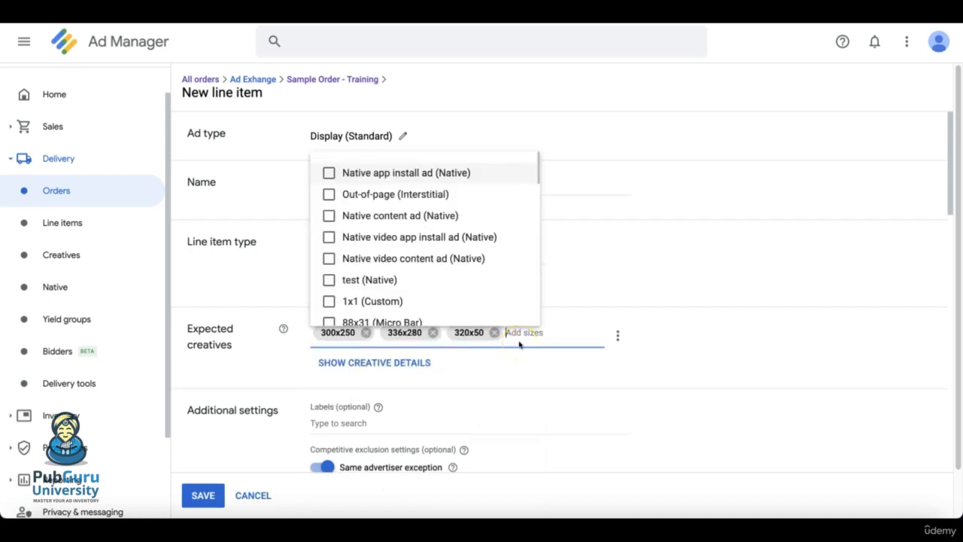
left_click(572, 355)
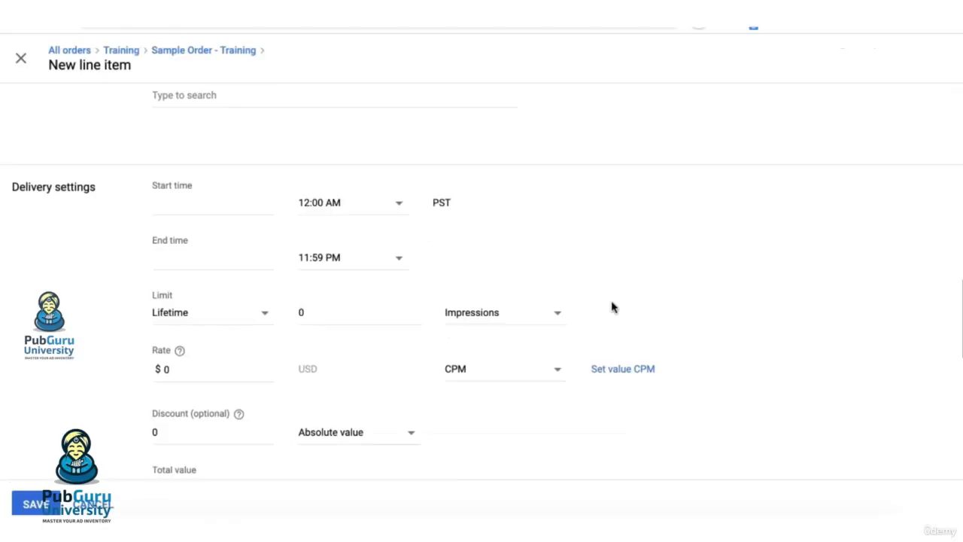
Configure the mobile line item's delivery to start immediately, with an unlimited end time, no limit and a rate of $2 CPM.
left_click(197, 207)
left_click(201, 258)
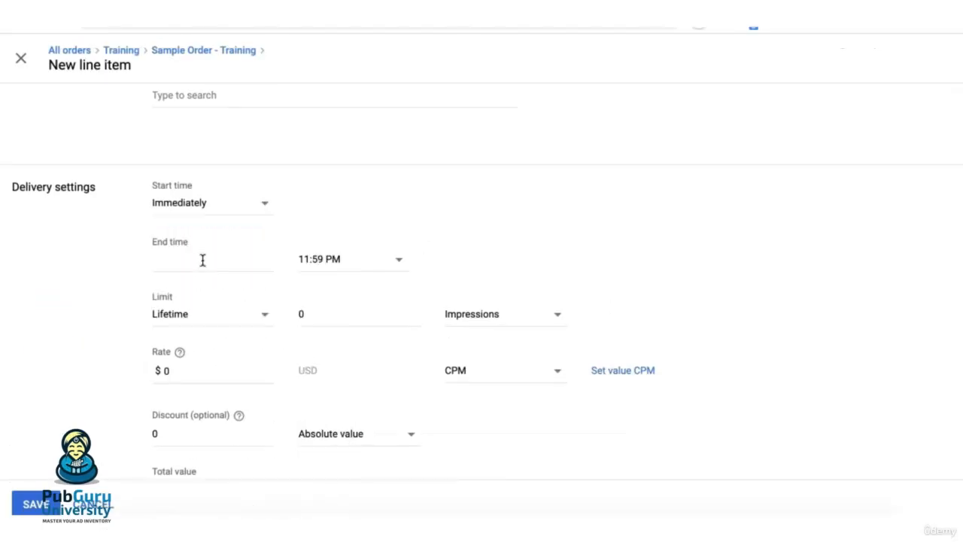
left_click(202, 259)
left_click(185, 316)
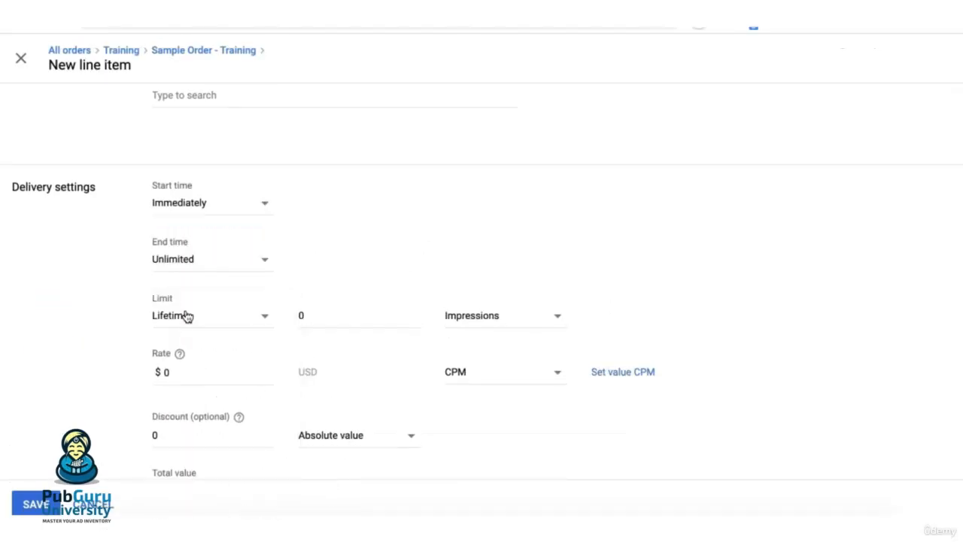
left_click(187, 316)
left_click(183, 406)
left_click(172, 371)
Check which ad units match the mobile creative sizes in the inventory targeting, leaving all inventory targeted.
scroll(155, 366, "down", 10)
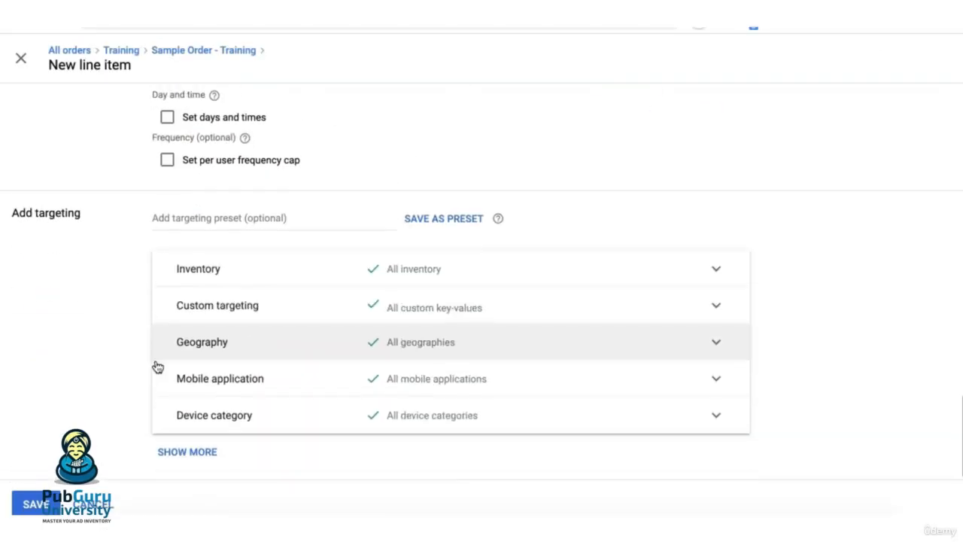
left_click(420, 271)
left_click(210, 392)
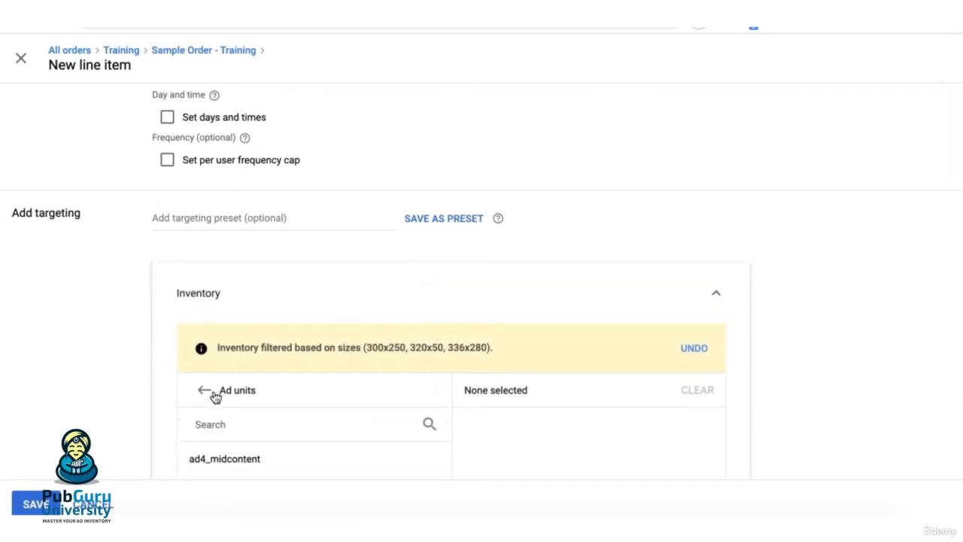
left_click(719, 295)
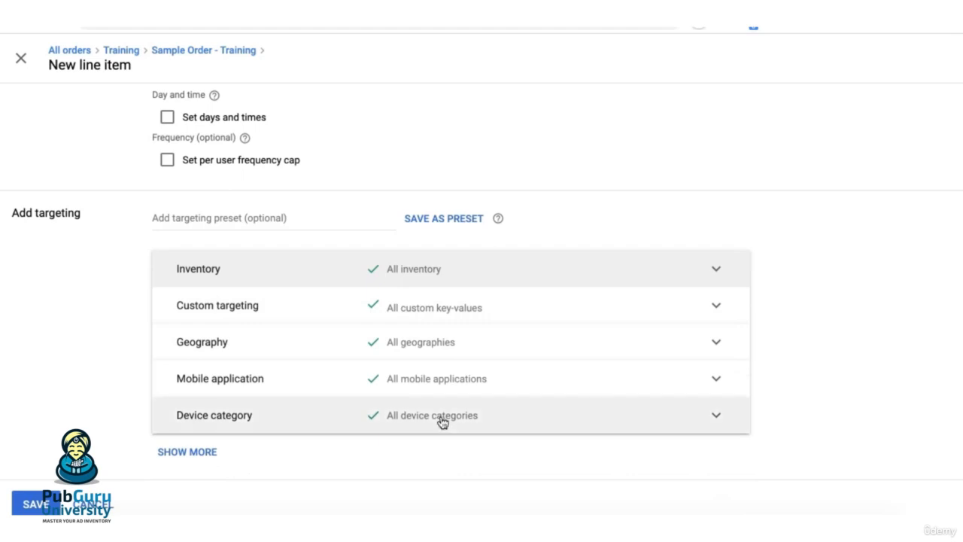
Include Feature Phone, Smartphone and Tablet in the mobile line item's device category targeting.
left_click(441, 420)
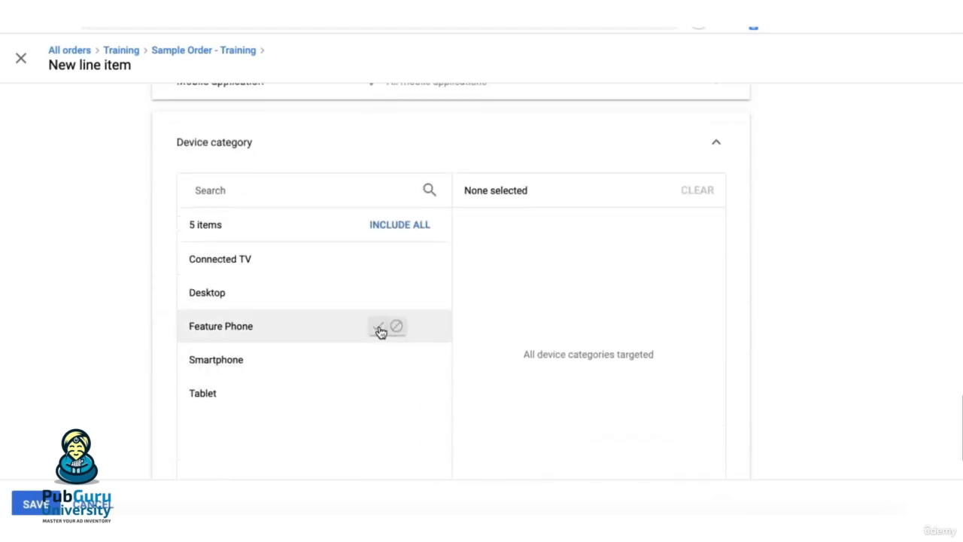
left_click(380, 329)
left_click(396, 362)
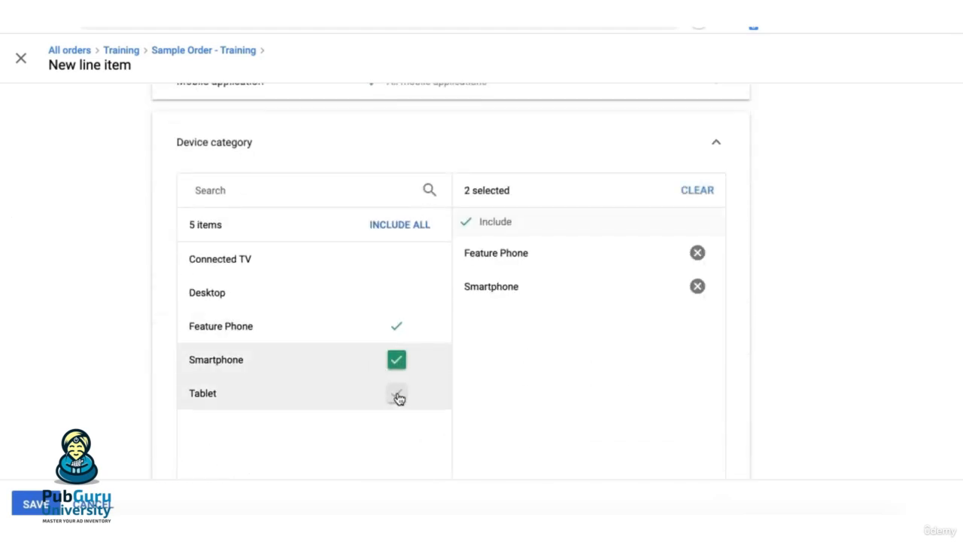
left_click(397, 396)
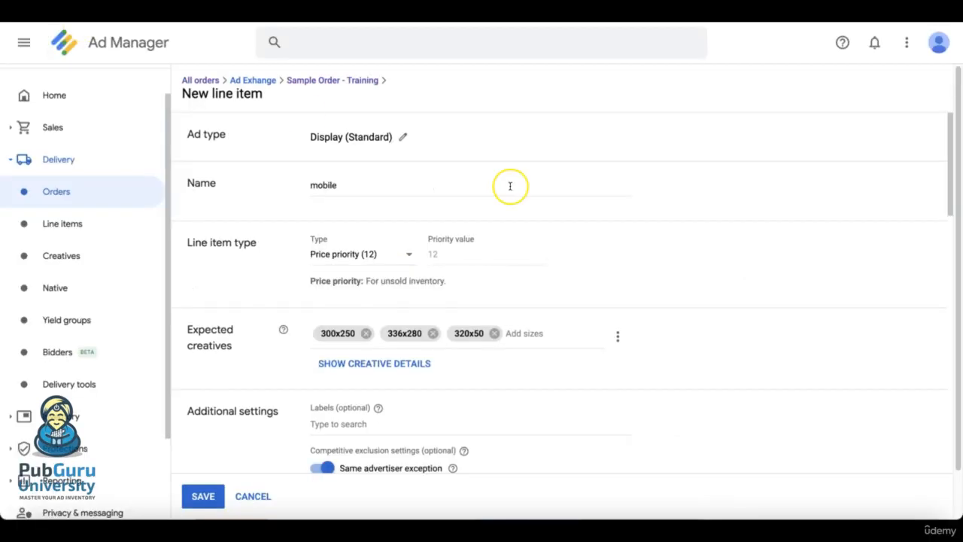
Review the mobile line item's delivery settings, targeting, type and expected creative sizes.
scroll(499, 301, "down", 1)
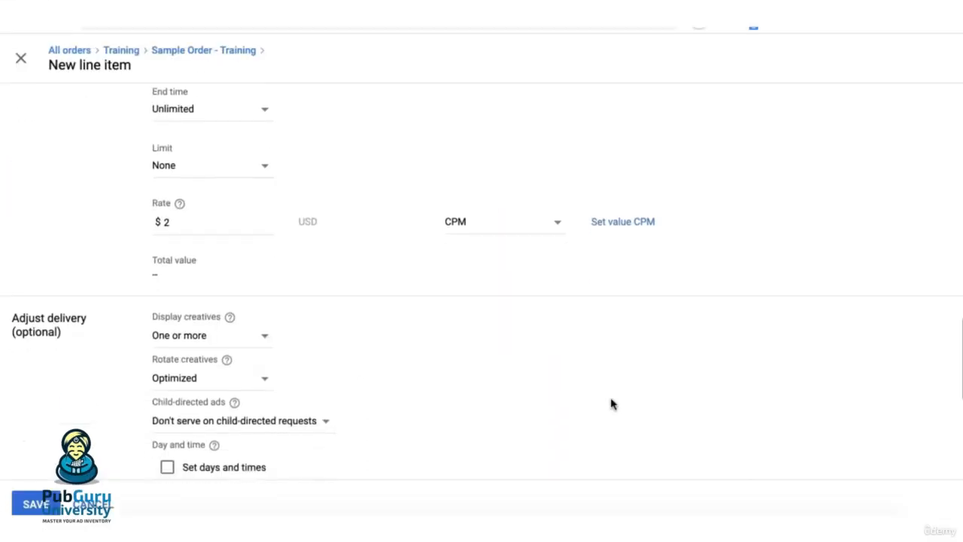
scroll(611, 404, "down", 5)
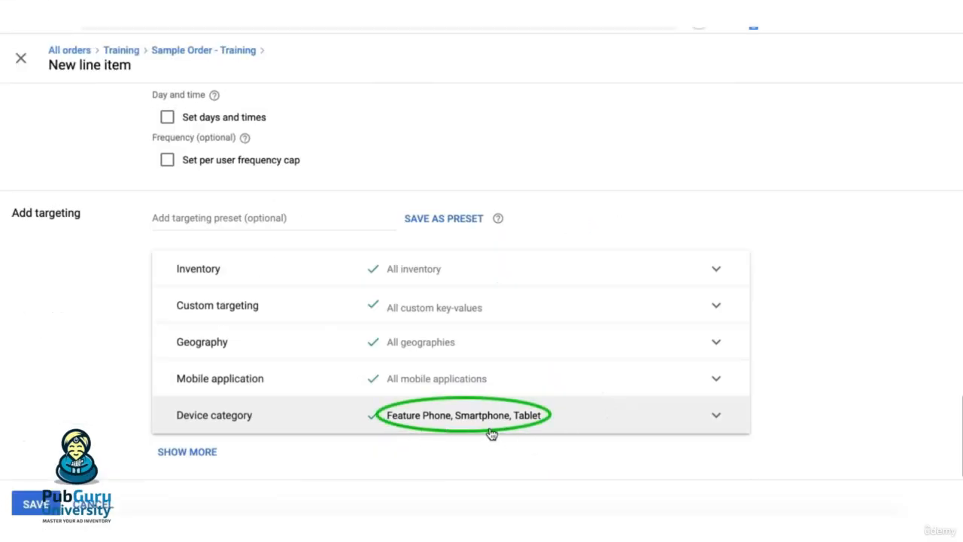
scroll(824, 413, "up", 3)
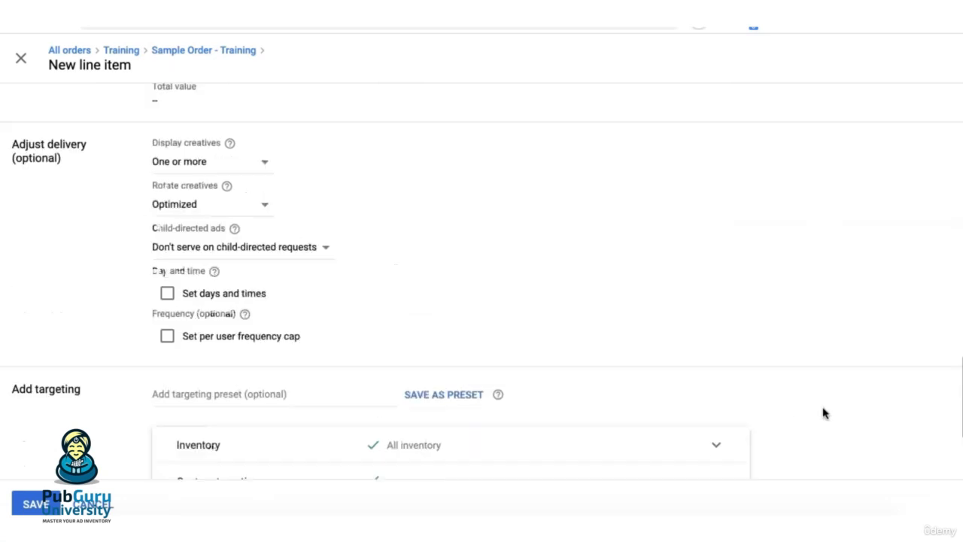
scroll(823, 413, "down", 2)
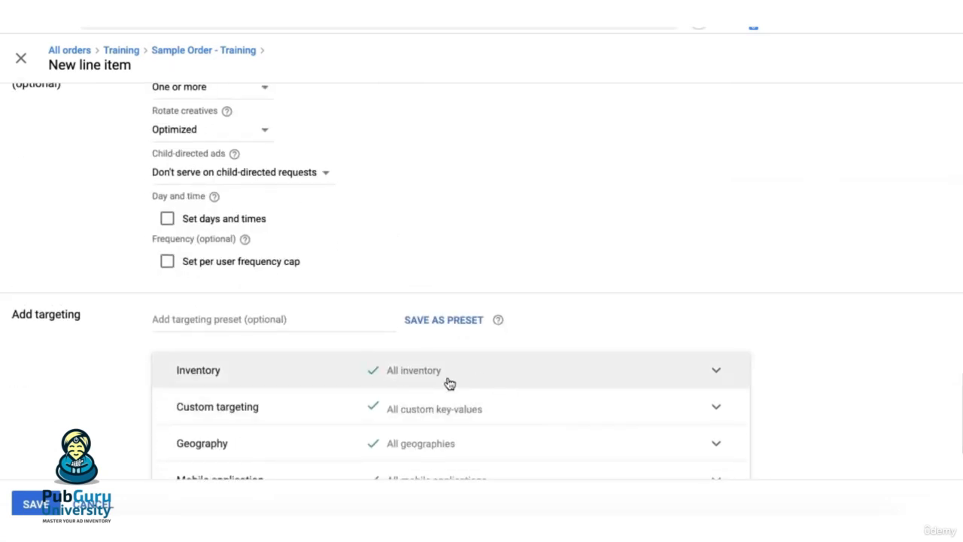
scroll(492, 389, "up", 6)
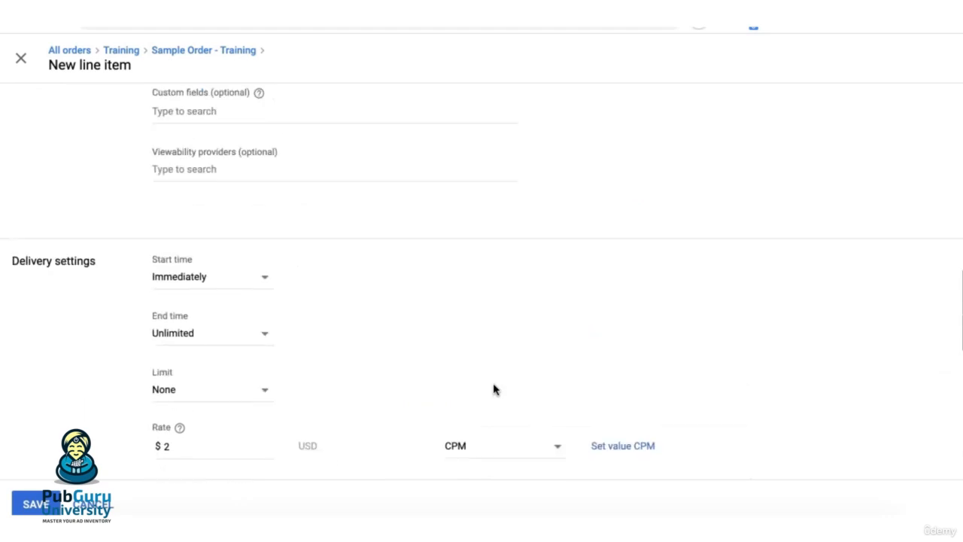
scroll(495, 389, "down", 2)
scroll(494, 389, "down", 2)
scroll(494, 389, "up", 8)
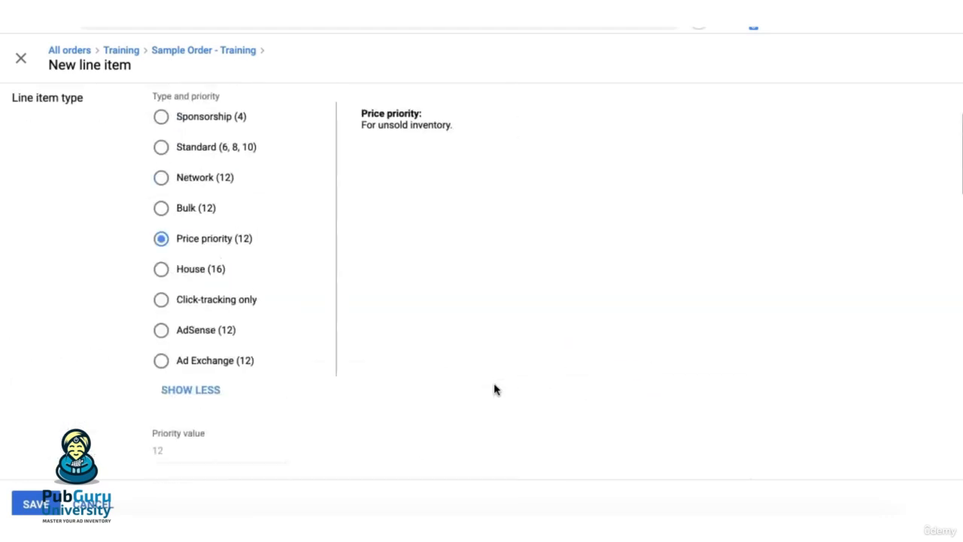
scroll(495, 389, "down", 2)
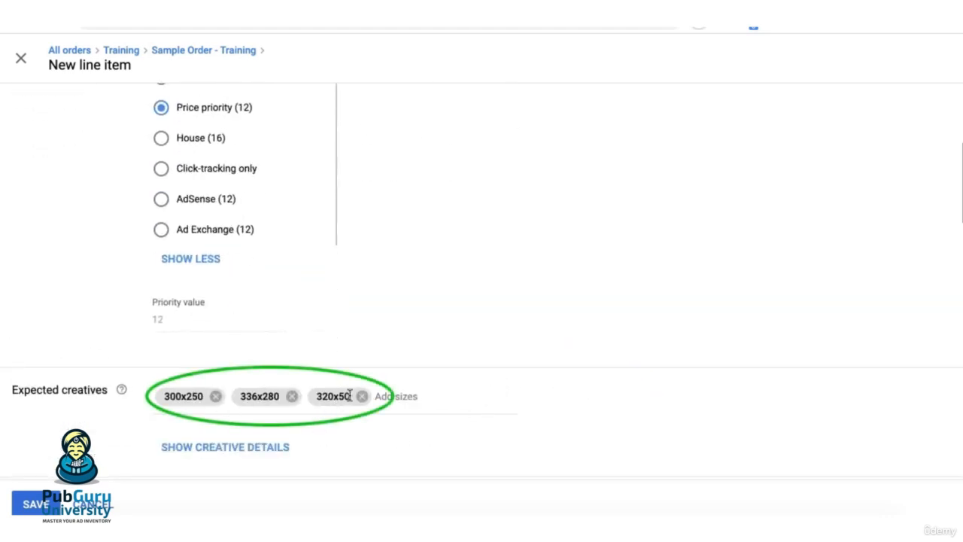